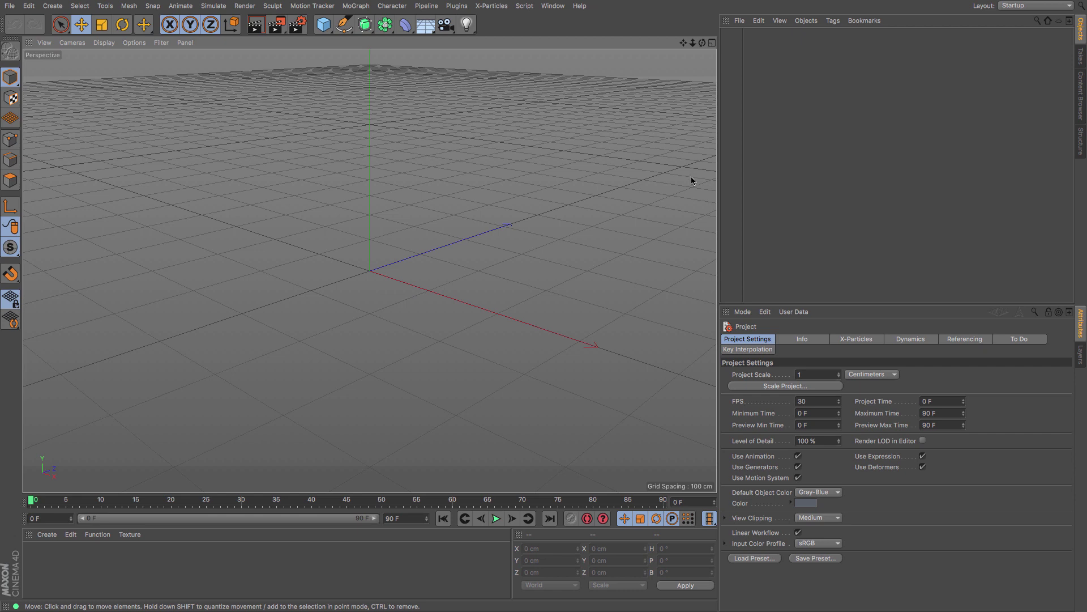
Open the Content Browser and list the Presets libraries, from BodyPaint 3D and Brick Shader to Visualize.
{"action": "left_click", "coordinate": [1081, 95]}
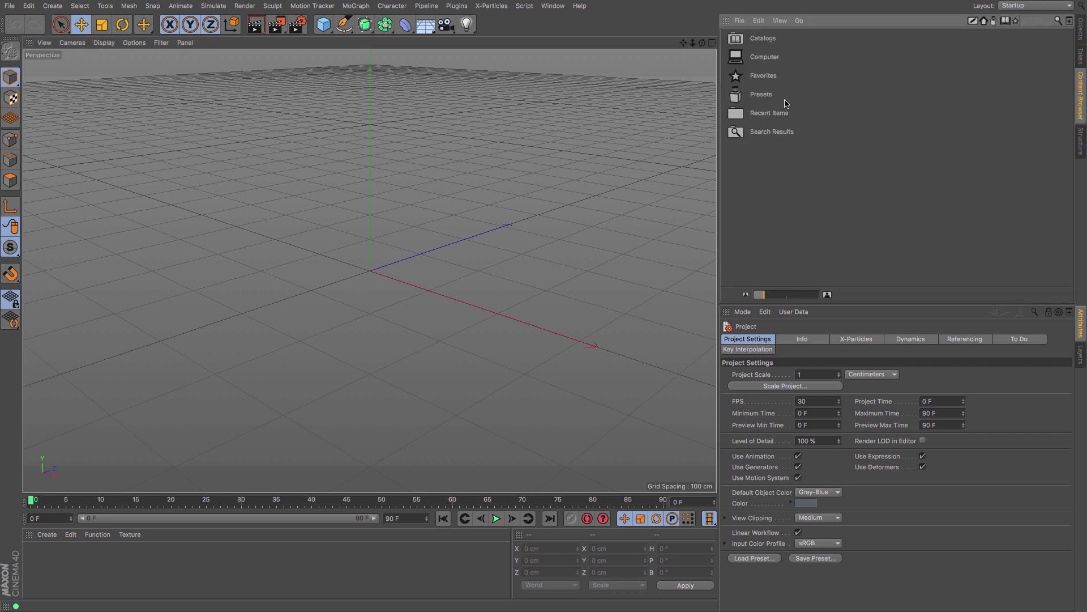
{"action": "double_click", "coordinate": [763, 96]}
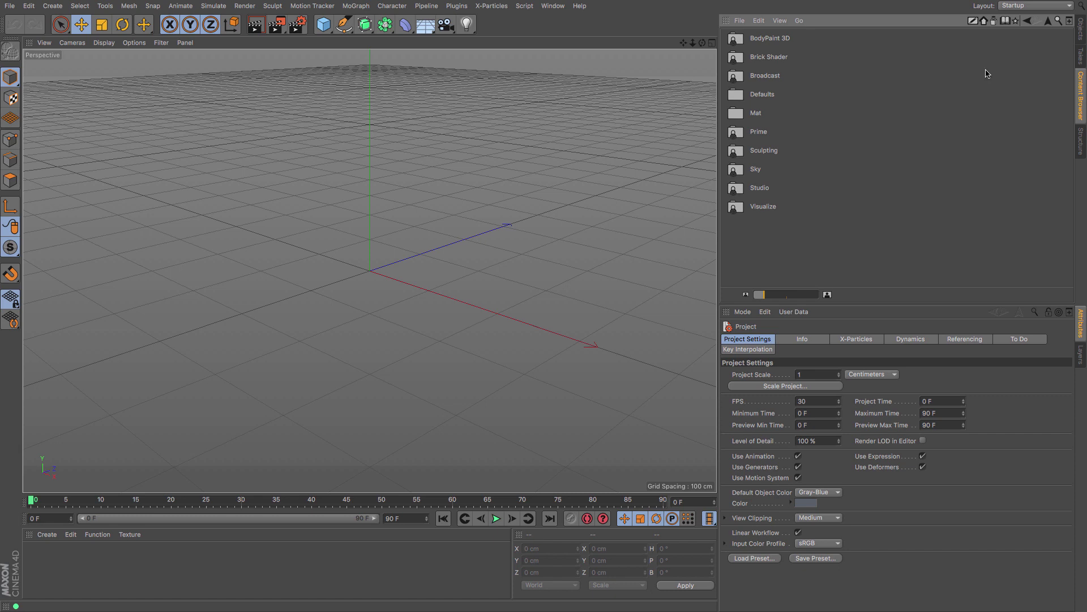
Search the presets for 'parquet' to list Parquet 01, Parquet 02 and Wood - Parquet materials.
{"action": "left_click", "coordinate": [1059, 22]}
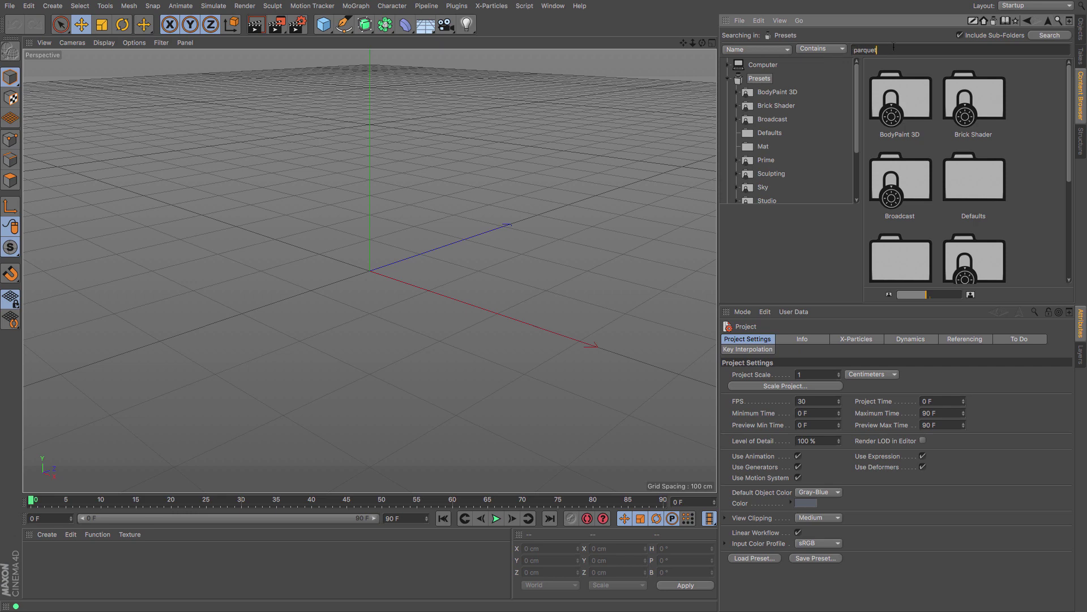
{"action": "key", "text": "Return"}
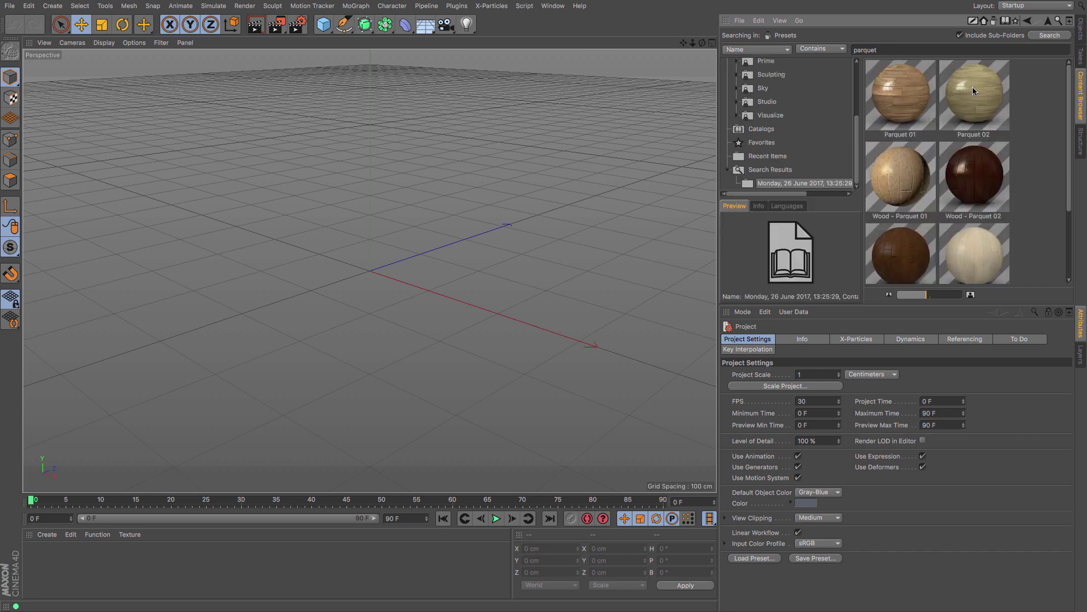
{"action": "scroll", "coordinate": [973, 87], "scroll_direction": "down", "scroll_amount": 2}
{"action": "scroll", "coordinate": [970, 200], "scroll_direction": "up", "scroll_amount": 2}
{"action": "left_click", "coordinate": [788, 51]}
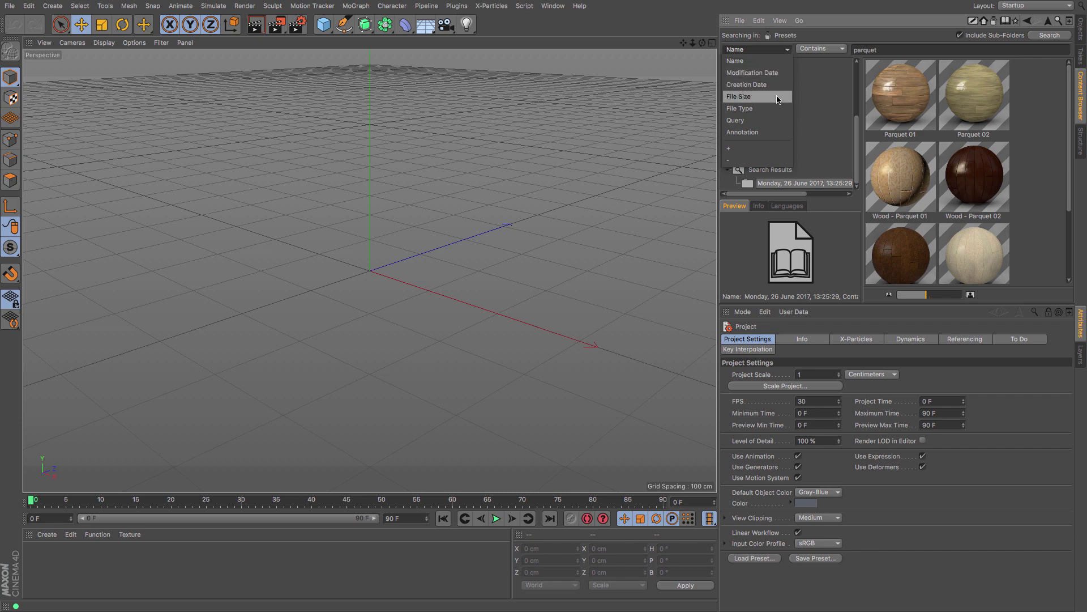
{"action": "left_click", "coordinate": [835, 43]}
{"action": "left_click", "coordinate": [842, 49]}
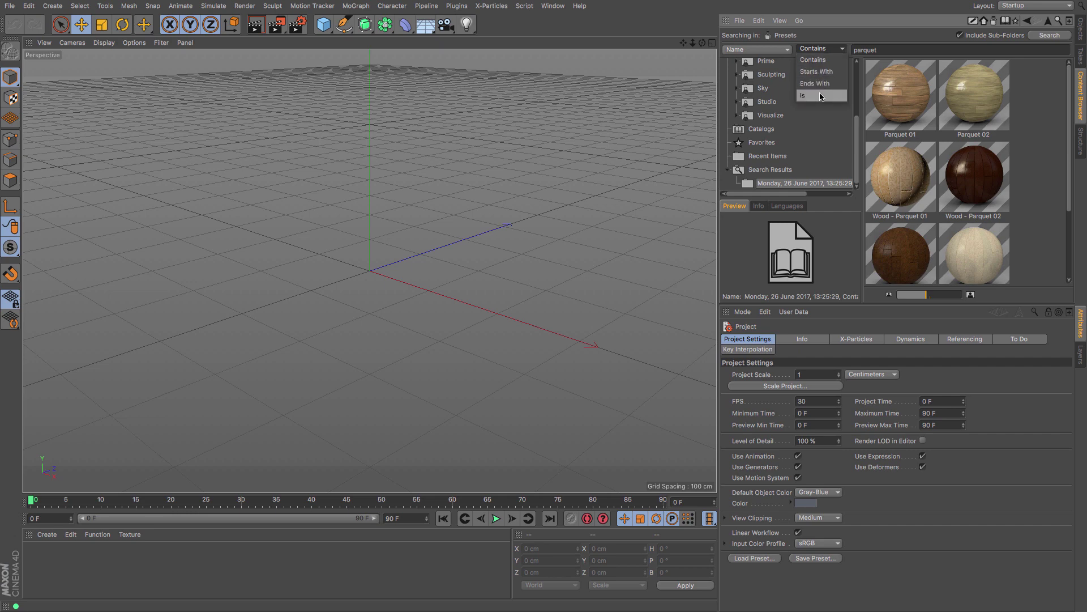
{"action": "left_click", "coordinate": [1060, 95]}
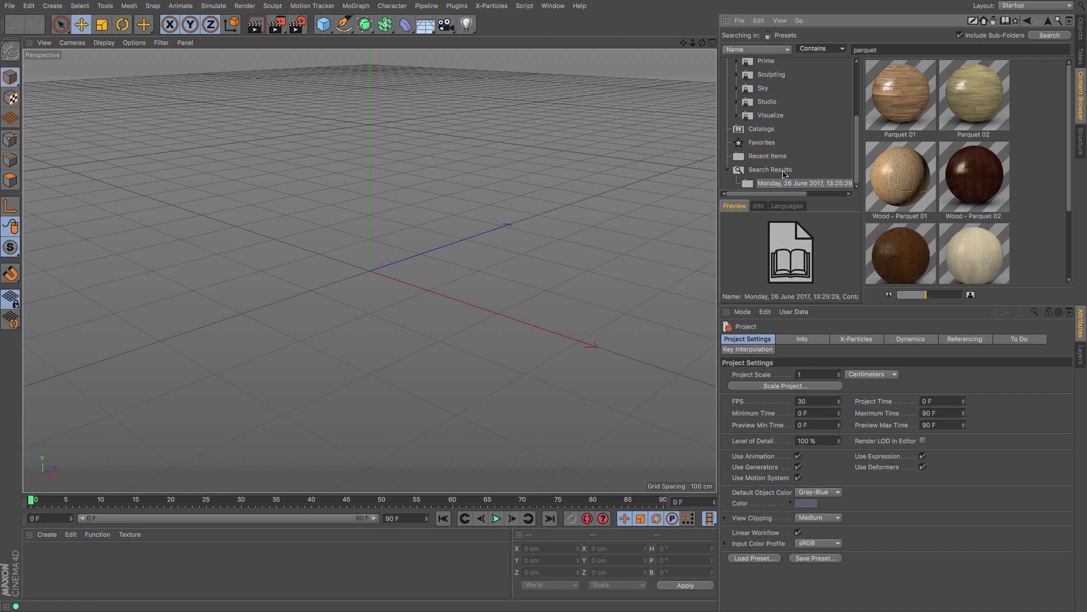
{"action": "left_click", "coordinate": [765, 170]}
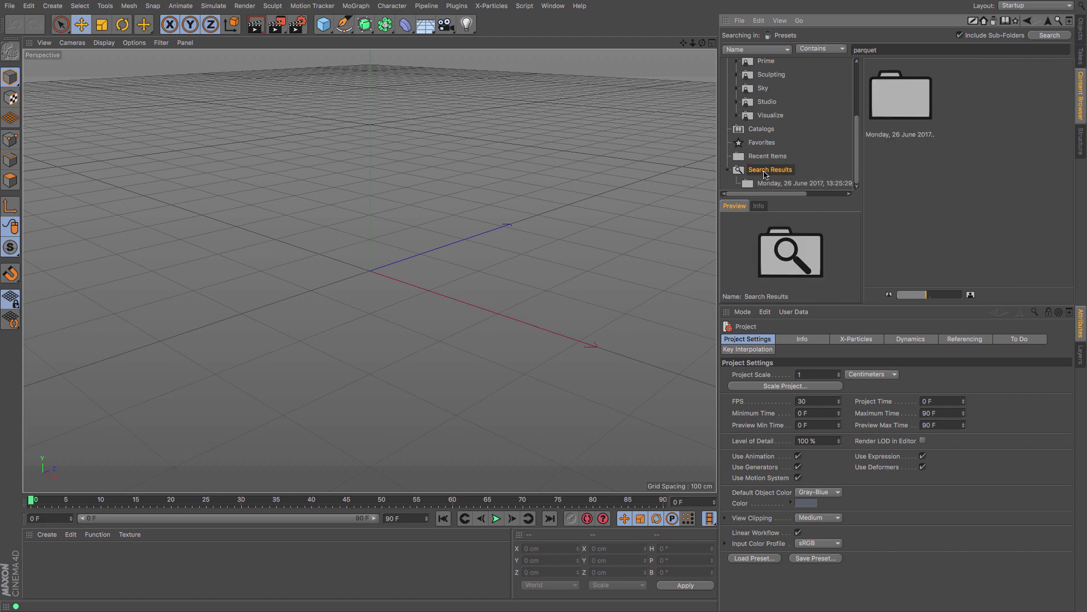
{"action": "left_click", "coordinate": [773, 184]}
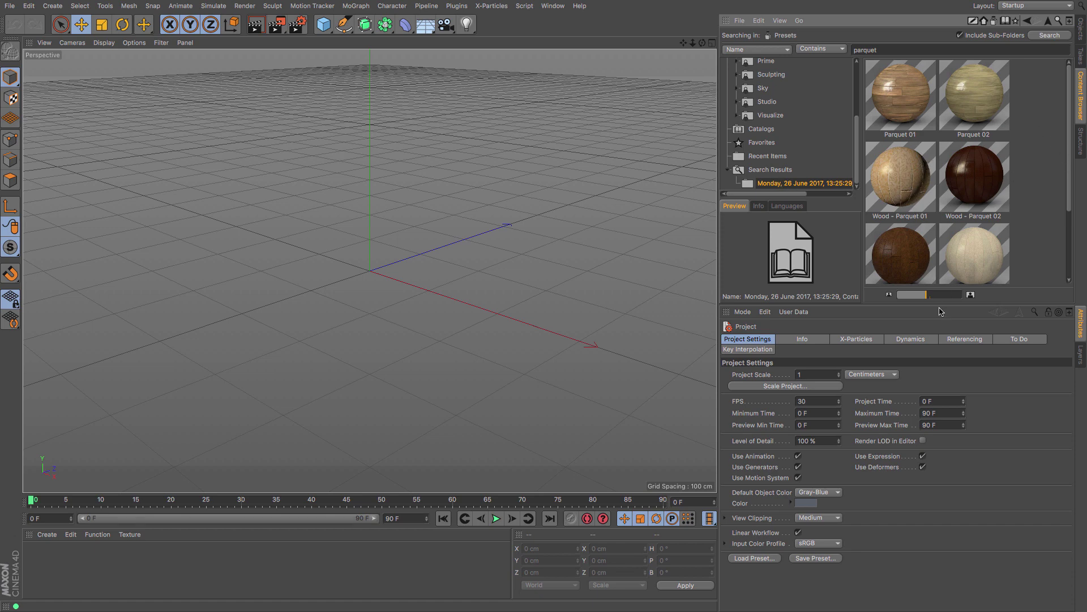
Enlarge the preview thumbnails and load Parquet 01 into the scene as Wood Parquet 01.
{"action": "mouse_move", "coordinate": [928, 296]}
{"action": "left_mouse_down"}
{"action": "mouse_move", "coordinate": [909, 297]}
{"action": "mouse_move", "coordinate": [971, 309]}
{"action": "mouse_move", "coordinate": [922, 310]}
{"action": "mouse_move", "coordinate": [941, 310]}
{"action": "left_mouse_up"}
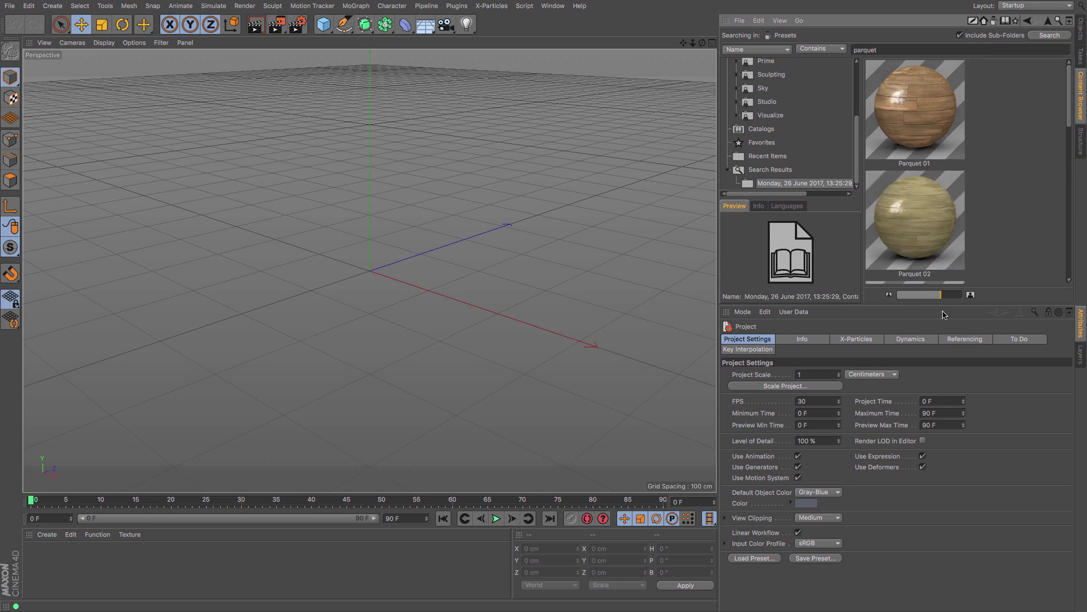
{"action": "double_click", "coordinate": [913, 109]}
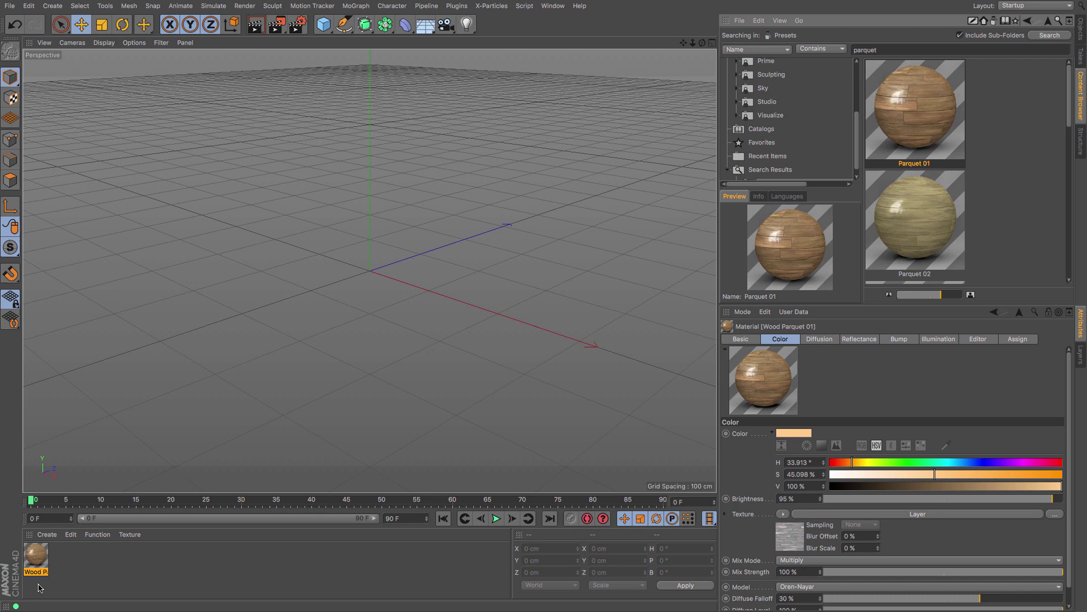
Replace the parquet search with 'room' and run it.
{"action": "left_click_drag", "start_coordinate": [902, 47], "coordinate": [774, 54]}
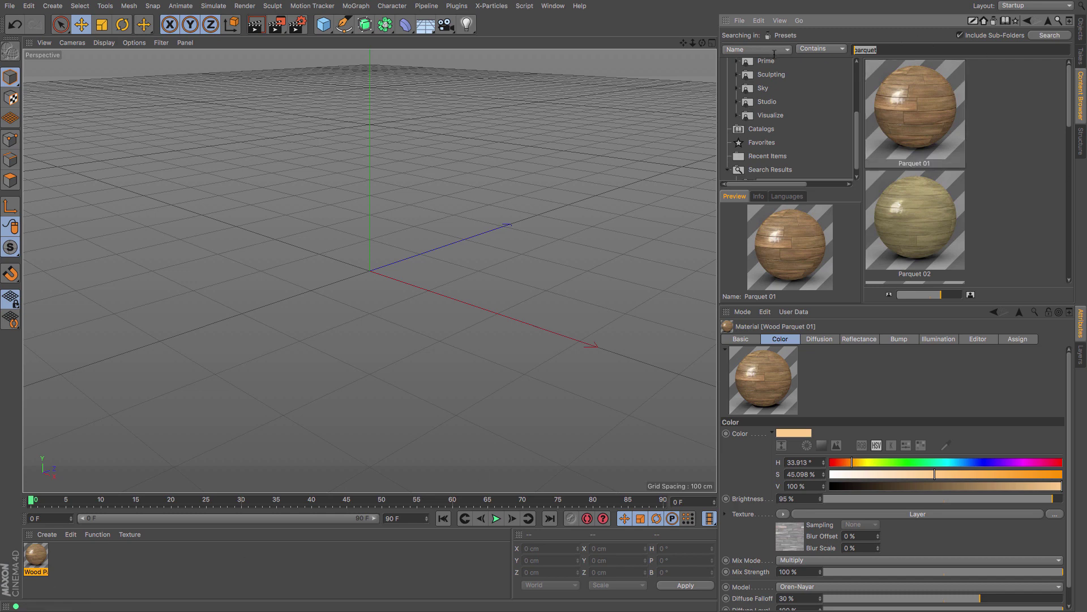
{"action": "type", "text": "room"}
{"action": "key", "text": "Return"}
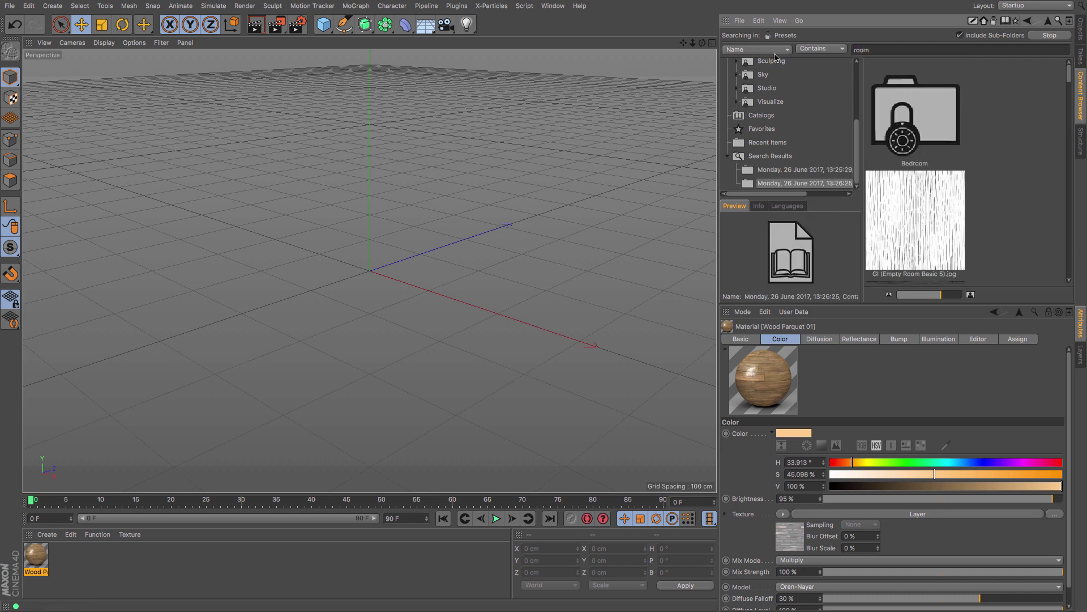
{"action": "scroll", "coordinate": [938, 112], "scroll_direction": "down", "scroll_amount": 3}
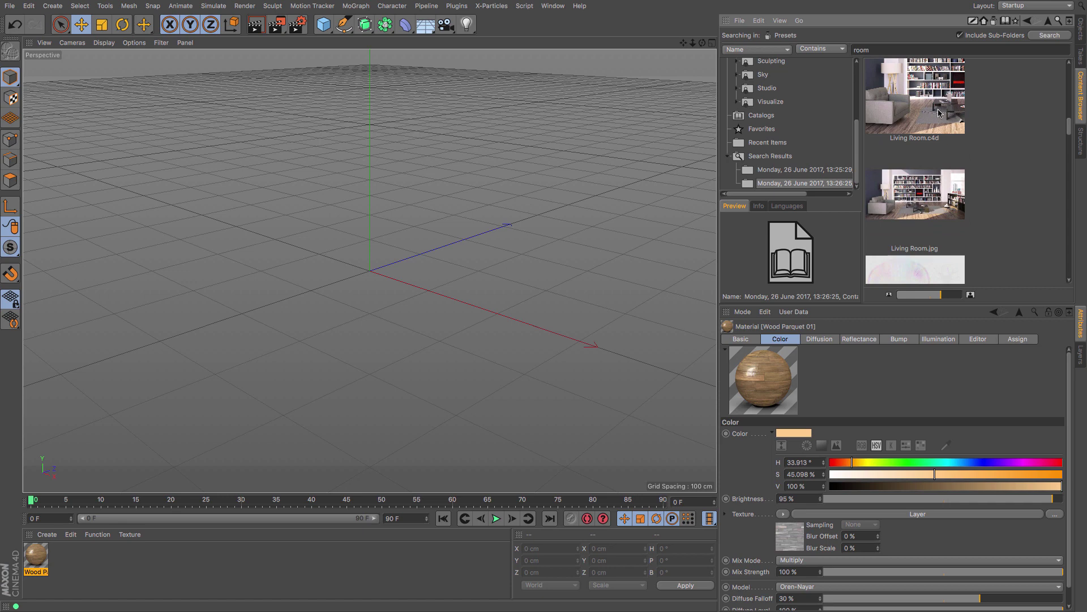
View Living Room.jpg in the Picture Viewer, close it, and browse the remaining room results.
{"action": "left_click", "coordinate": [933, 196]}
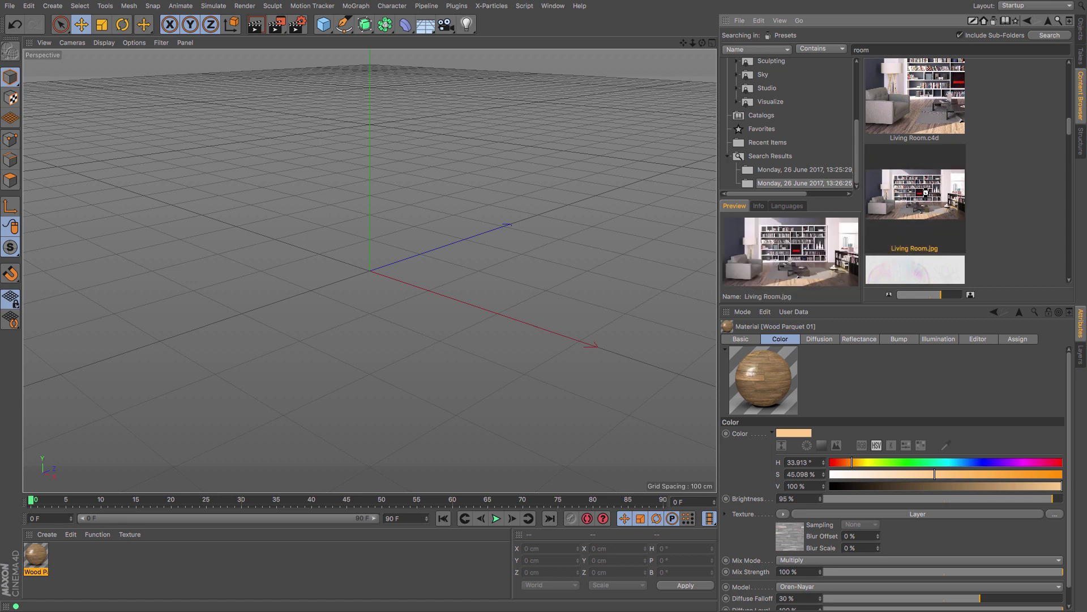
{"action": "double_click", "coordinate": [926, 192]}
{"action": "left_click_drag", "start_coordinate": [350, 122], "coordinate": [336, 92]}
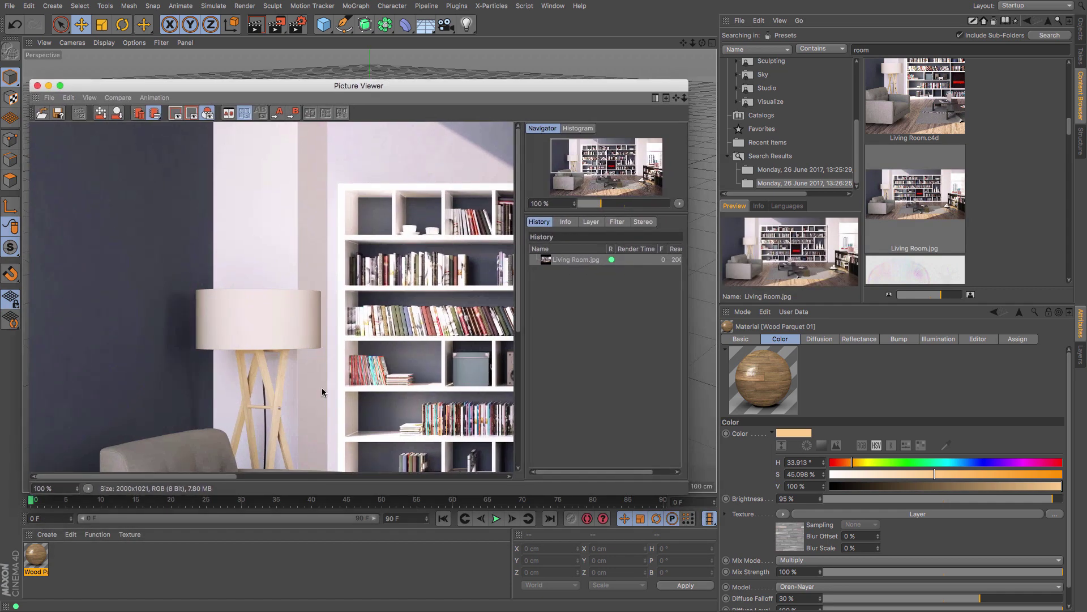
{"action": "left_click_drag", "start_coordinate": [229, 476], "coordinate": [332, 482]}
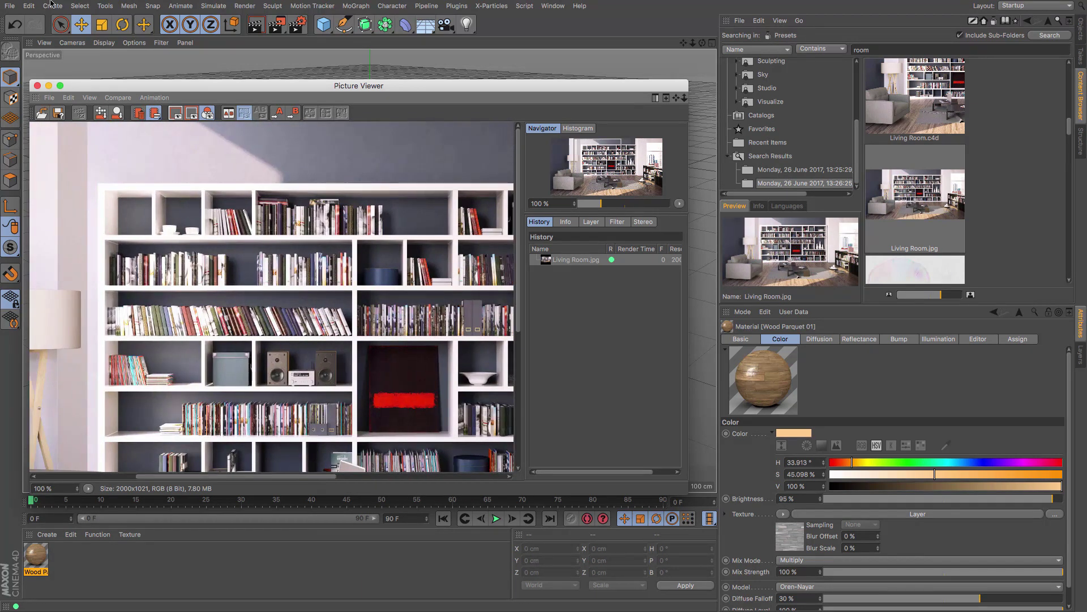
{"action": "left_click", "coordinate": [38, 85]}
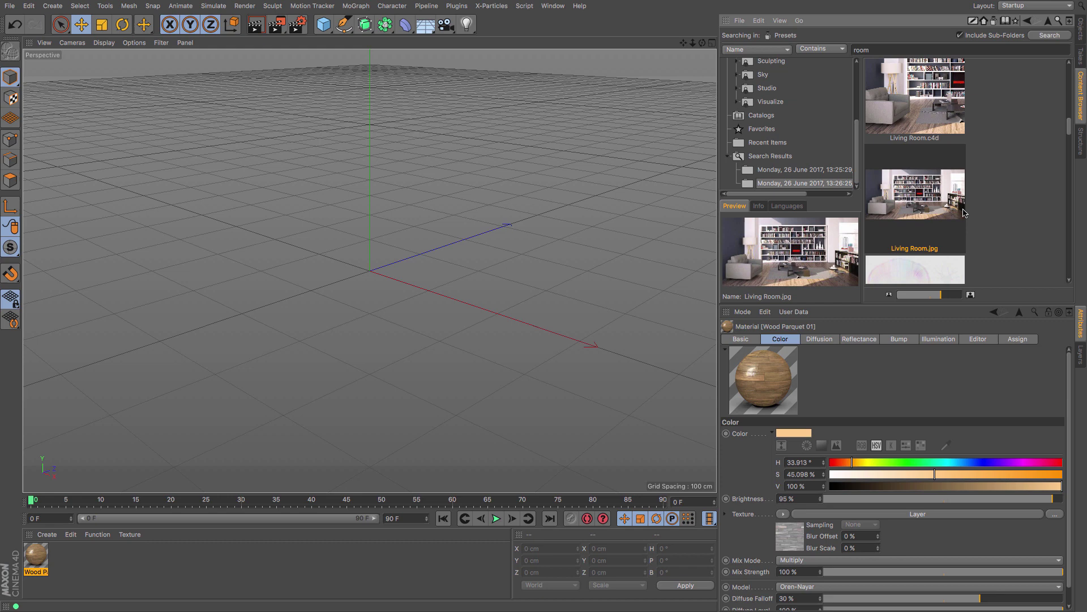
{"action": "scroll", "coordinate": [957, 211], "scroll_direction": "down", "scroll_amount": 1}
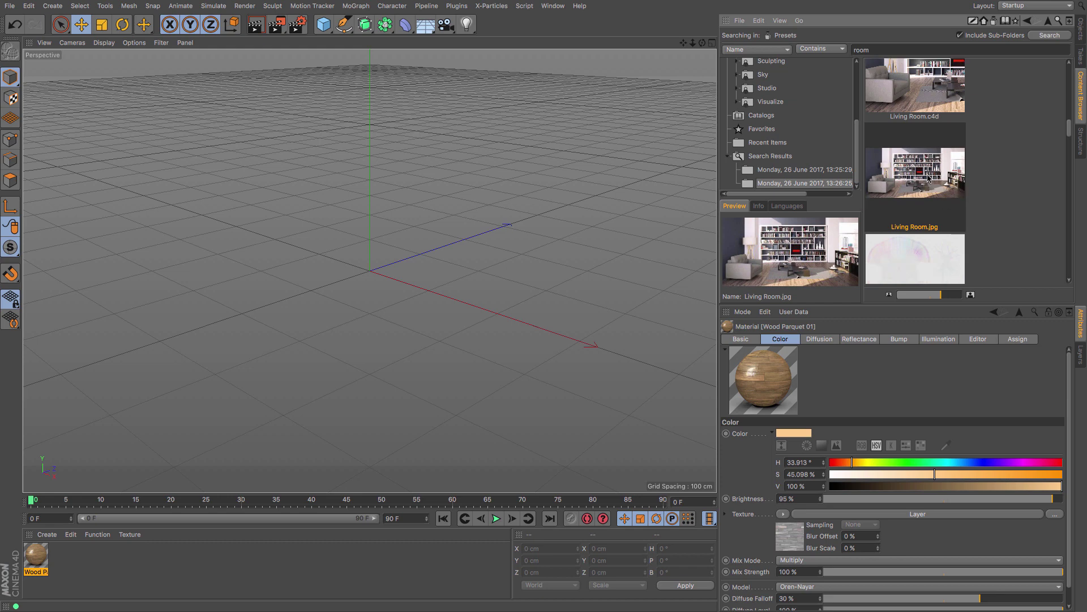
{"action": "scroll", "coordinate": [932, 181], "scroll_direction": "down", "scroll_amount": 5}
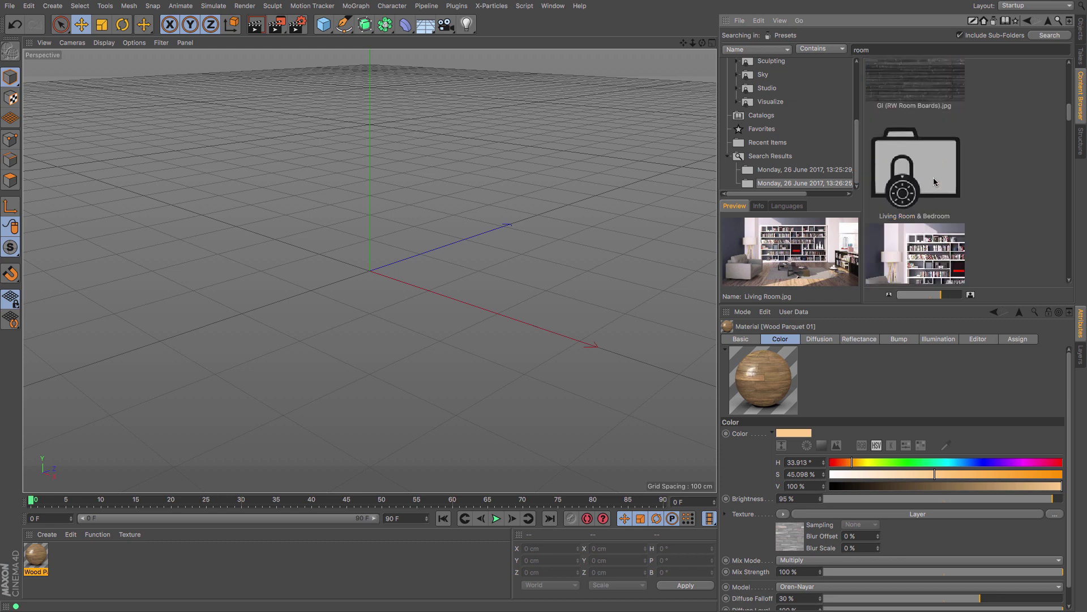
{"action": "scroll", "coordinate": [935, 180], "scroll_direction": "up", "scroll_amount": 10}
{"action": "scroll", "coordinate": [934, 180], "scroll_direction": "down", "scroll_amount": 8}
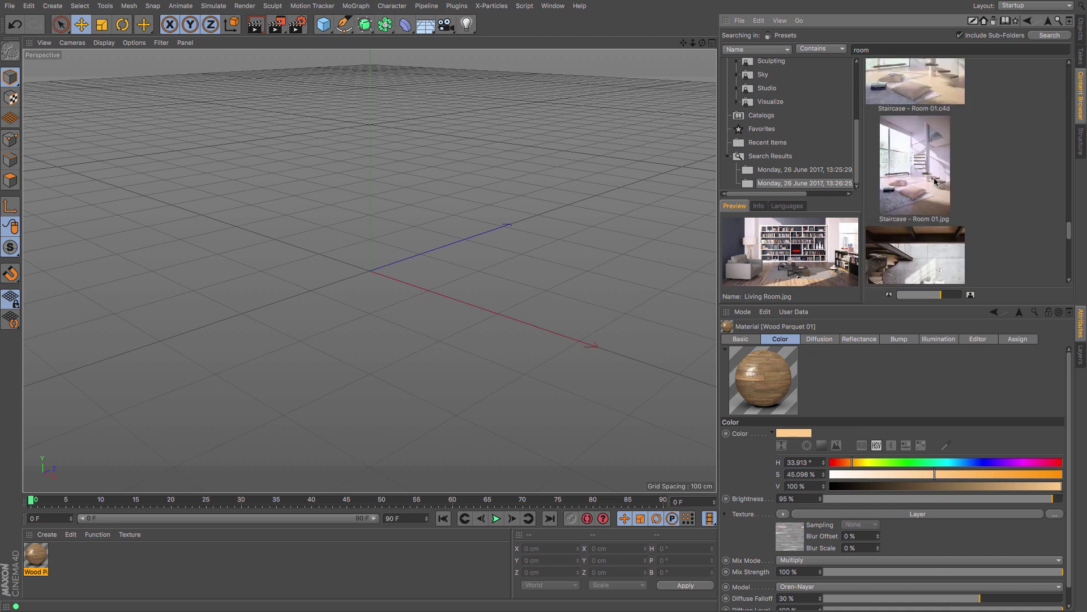
{"action": "scroll", "coordinate": [935, 181], "scroll_direction": "up", "scroll_amount": 3}
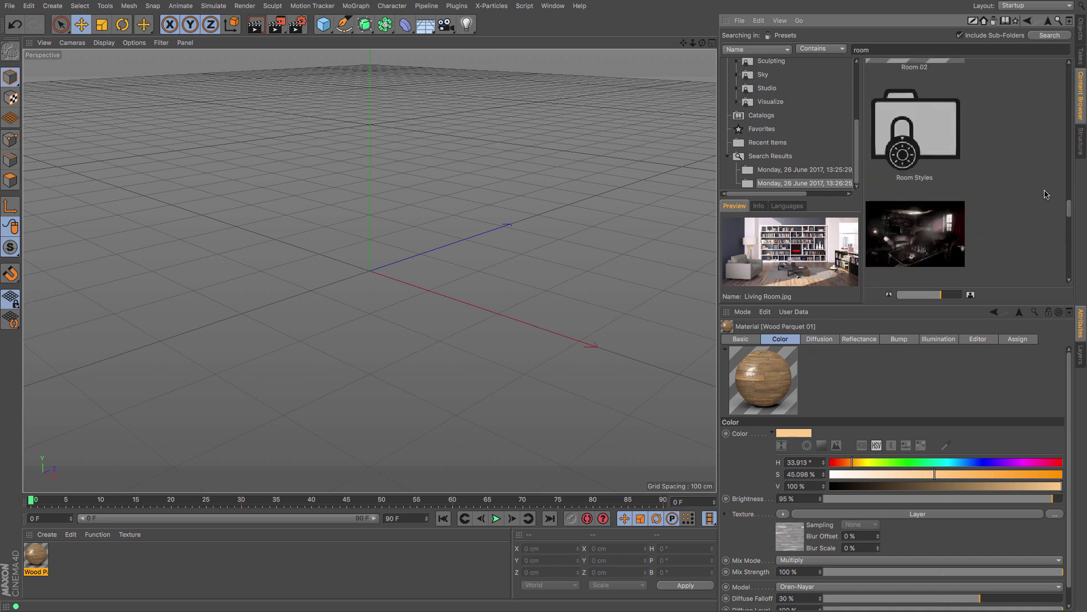
{"action": "left_click_drag", "start_coordinate": [1070, 207], "coordinate": [1079, 75]}
{"action": "scroll", "coordinate": [927, 135], "scroll_direction": "down", "scroll_amount": 4}
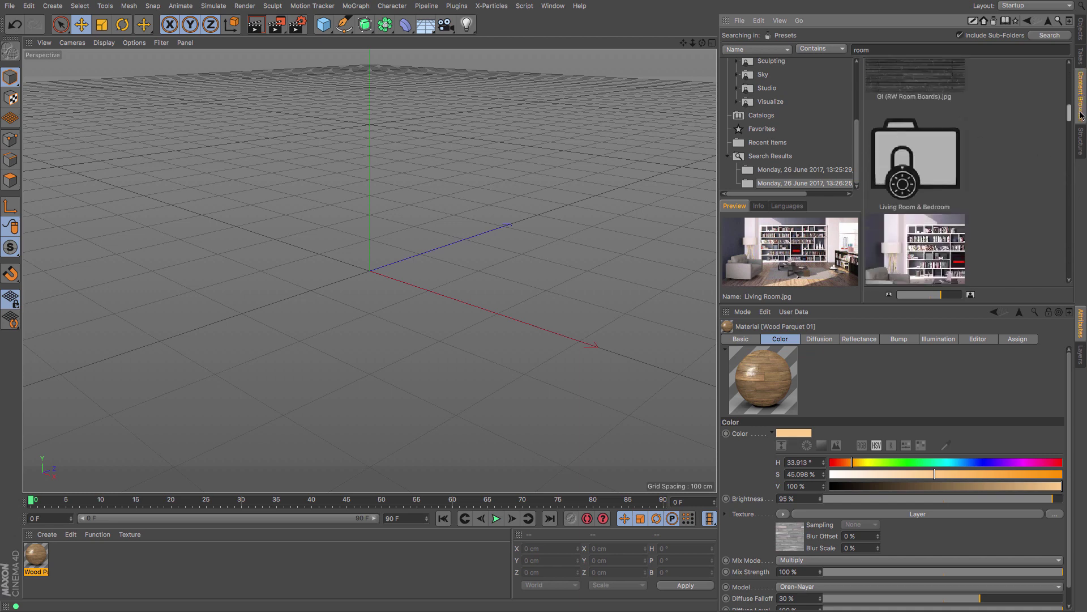
Load the Living Room.c4d example scene from the 'room' search results.
{"action": "left_click", "coordinate": [927, 136]}
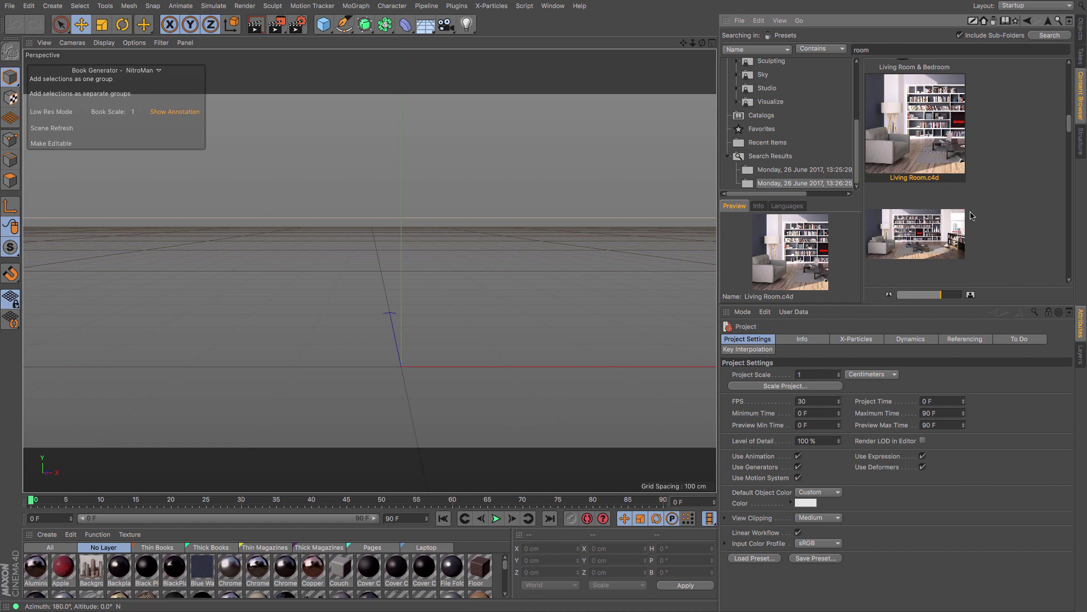
{"action": "scroll", "coordinate": [1070, 125], "scroll_direction": "up", "scroll_amount": 1}
{"action": "mouse_move", "coordinate": [1070, 124]}
{"action": "left_mouse_down"}
{"action": "mouse_move", "coordinate": [1071, 79]}
{"action": "mouse_move", "coordinate": [1067, 270]}
{"action": "mouse_move", "coordinate": [1069, 71]}
{"action": "mouse_move", "coordinate": [1070, 125]}
{"action": "left_mouse_up"}
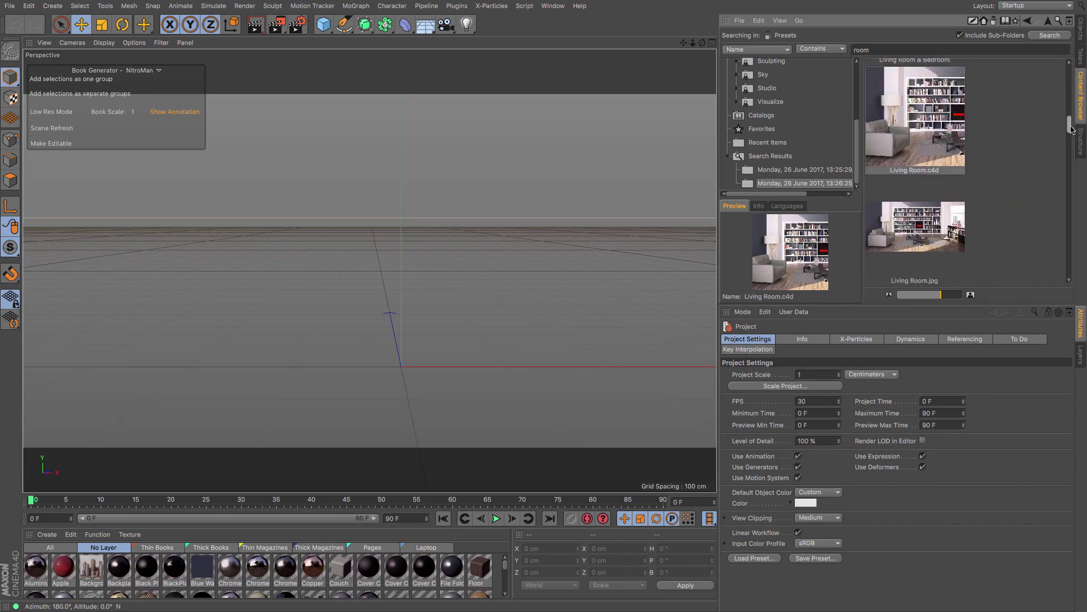
Reveal the folder containing Living Room.c4d, then go up three levels to Visualize.
{"action": "right_click", "coordinate": [912, 144]}
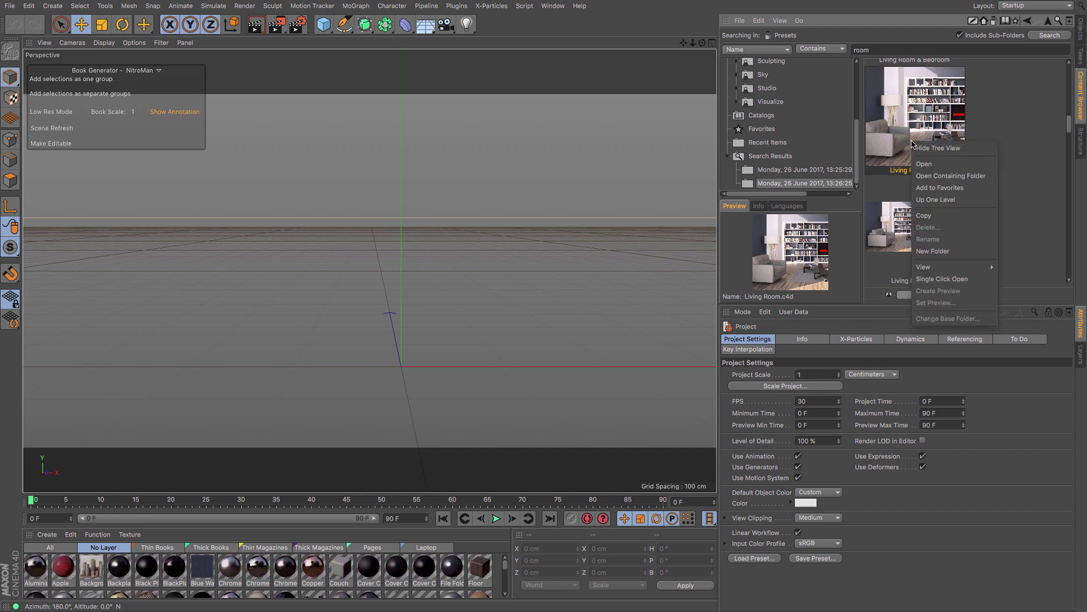
{"action": "left_click", "coordinate": [964, 178]}
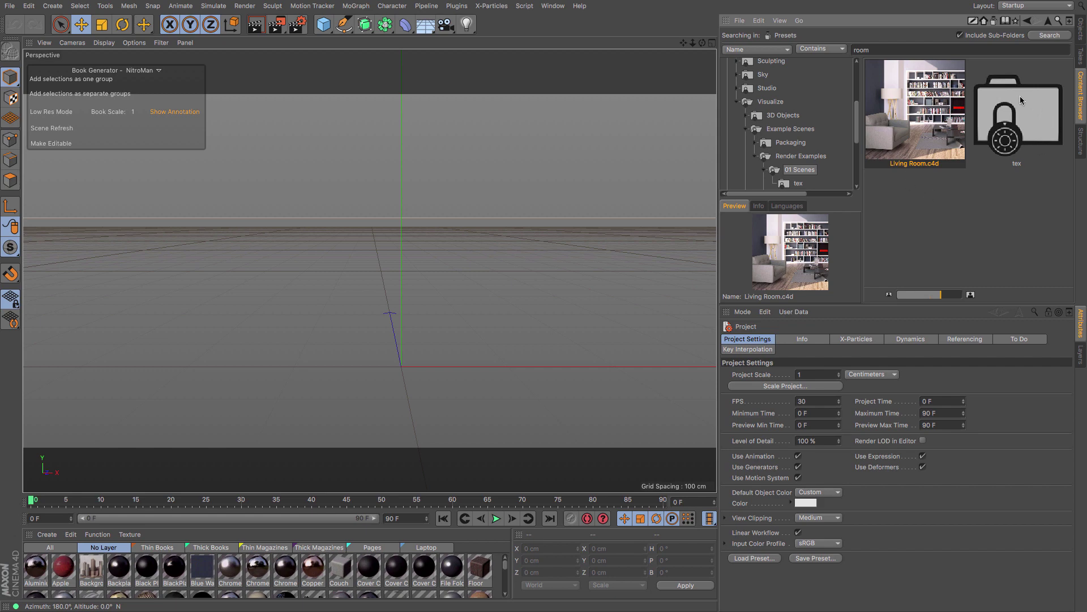
{"action": "left_click", "coordinate": [1049, 23]}
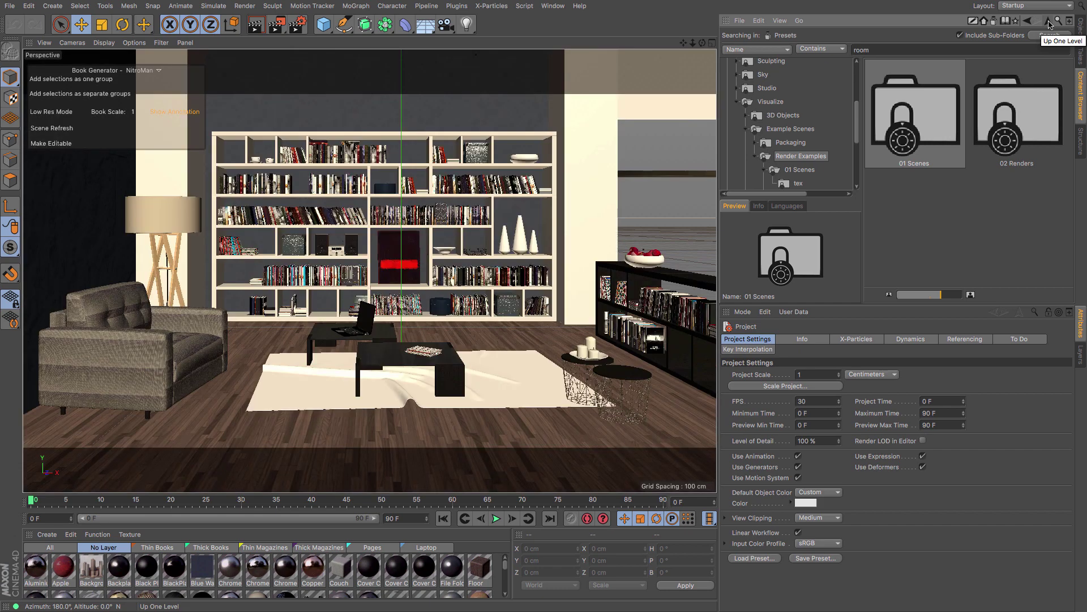
{"action": "left_click", "coordinate": [1048, 23]}
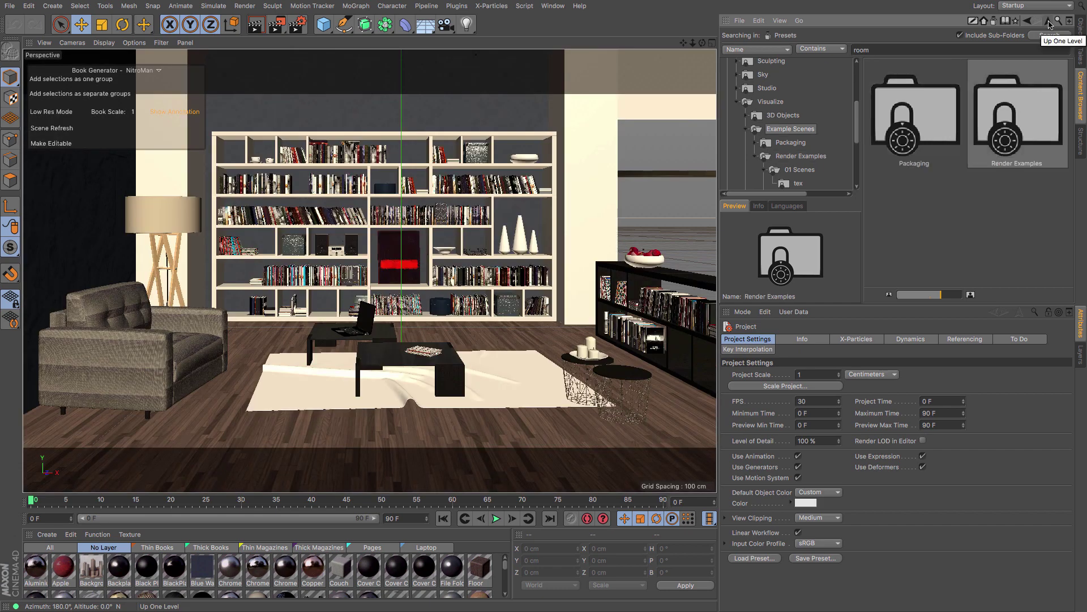
{"action": "left_click", "coordinate": [1048, 23]}
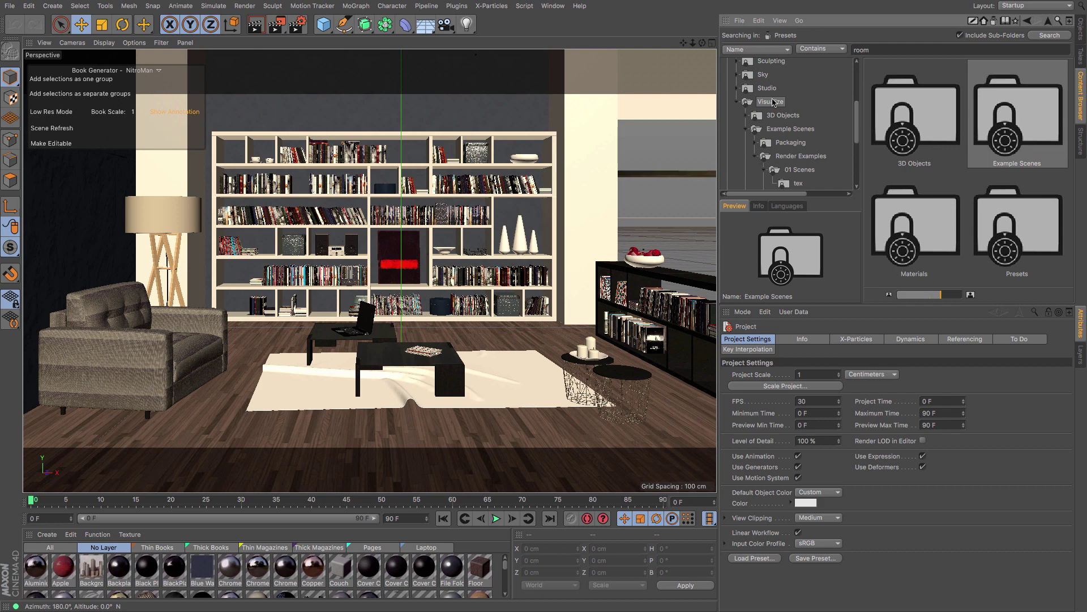
Select Visualize and open Render Examples > 01 Scenes to show Living Room.c4d.
{"action": "left_click_drag", "start_coordinate": [858, 118], "coordinate": [857, 128]}
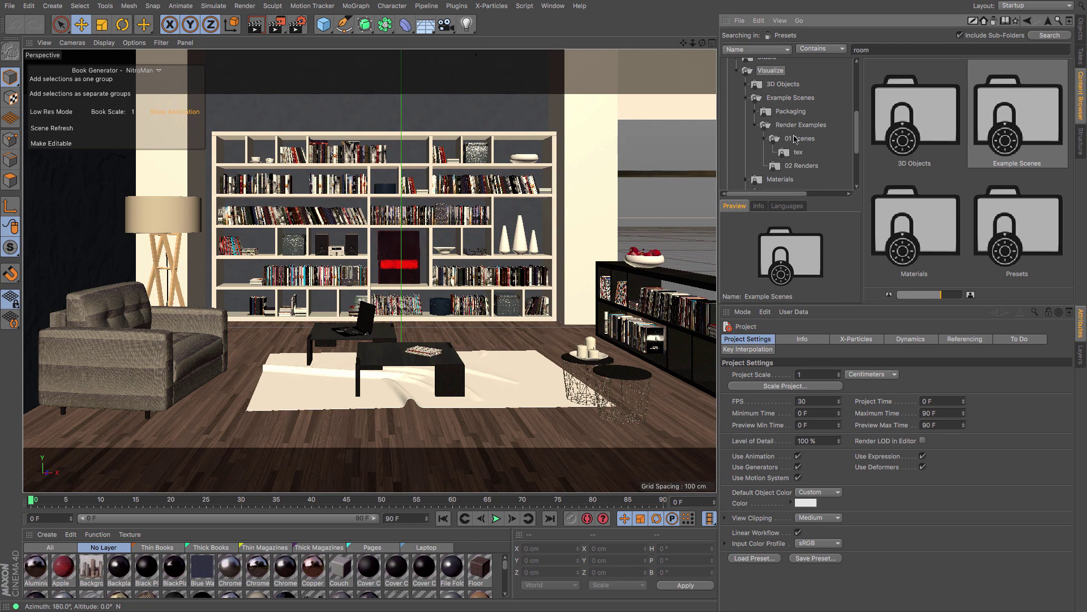
{"action": "left_click", "coordinate": [769, 74]}
{"action": "left_click", "coordinate": [796, 125]}
{"action": "left_click", "coordinate": [798, 139]}
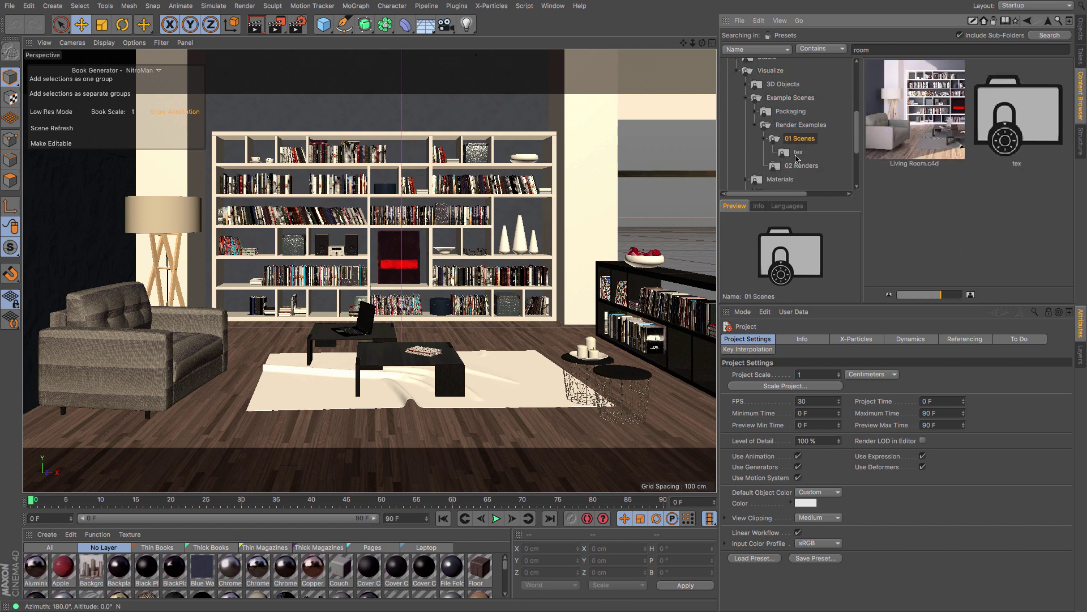
{"action": "scroll", "coordinate": [797, 158], "scroll_direction": "down", "scroll_amount": 3}
{"action": "left_click", "coordinate": [804, 184]}
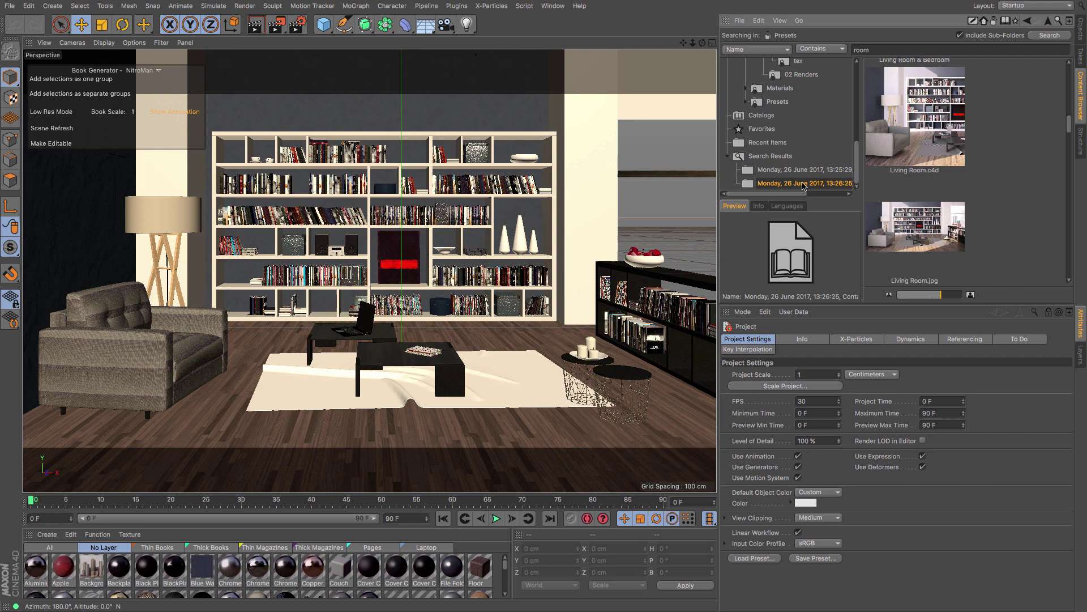
{"action": "left_click", "coordinate": [803, 172]}
{"action": "left_click", "coordinate": [804, 183]}
{"action": "scroll", "coordinate": [781, 163], "scroll_direction": "up", "scroll_amount": 5}
{"action": "scroll", "coordinate": [781, 163], "scroll_direction": "down", "scroll_amount": 3}
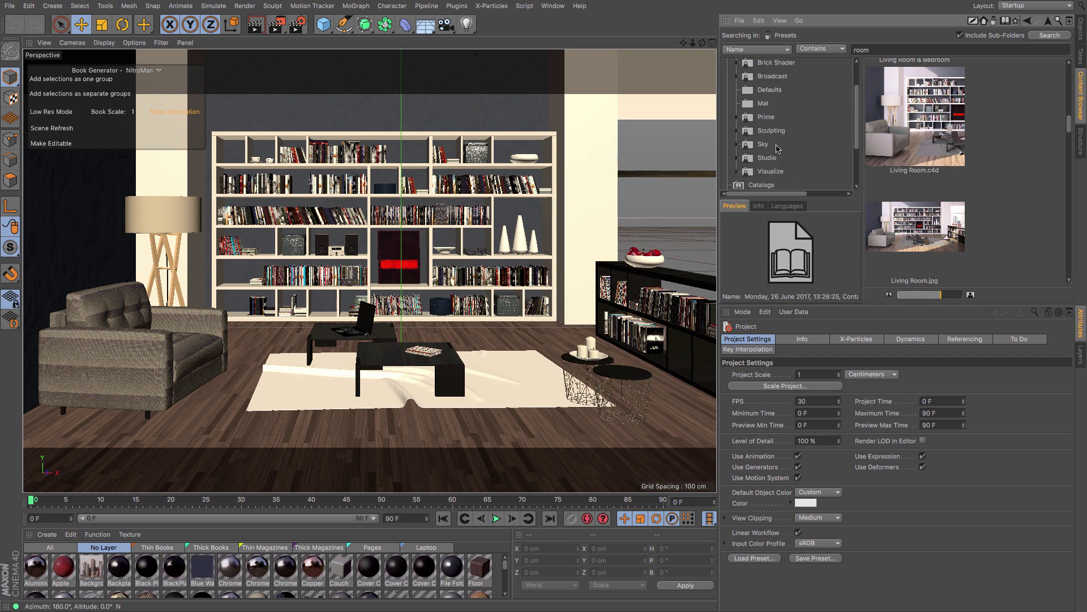
{"action": "scroll", "coordinate": [858, 129], "scroll_direction": "up", "scroll_amount": 3}
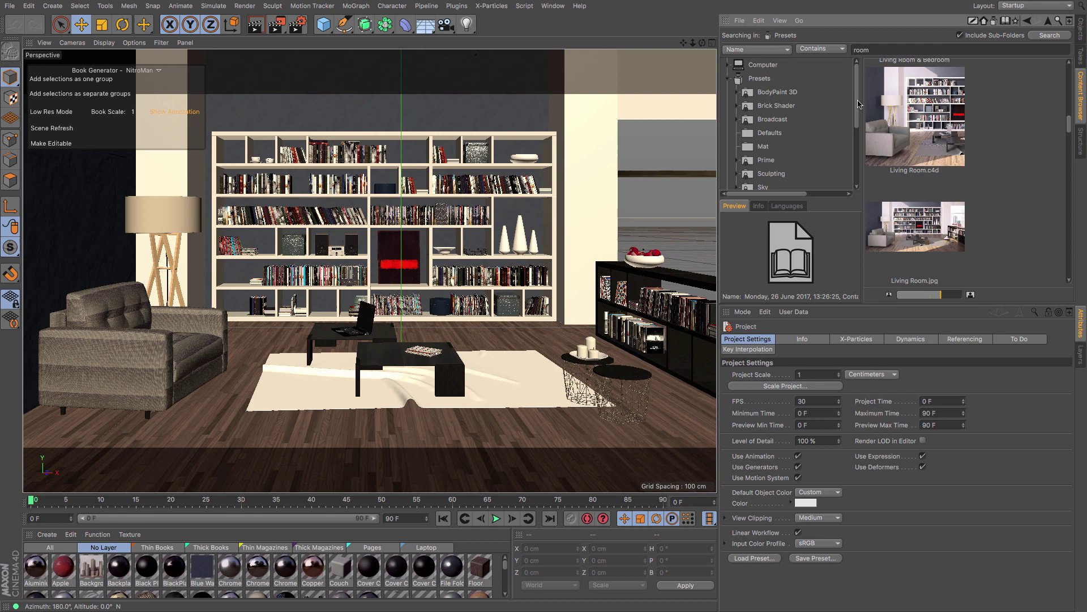
{"action": "left_click_drag", "start_coordinate": [859, 103], "coordinate": [857, 138]}
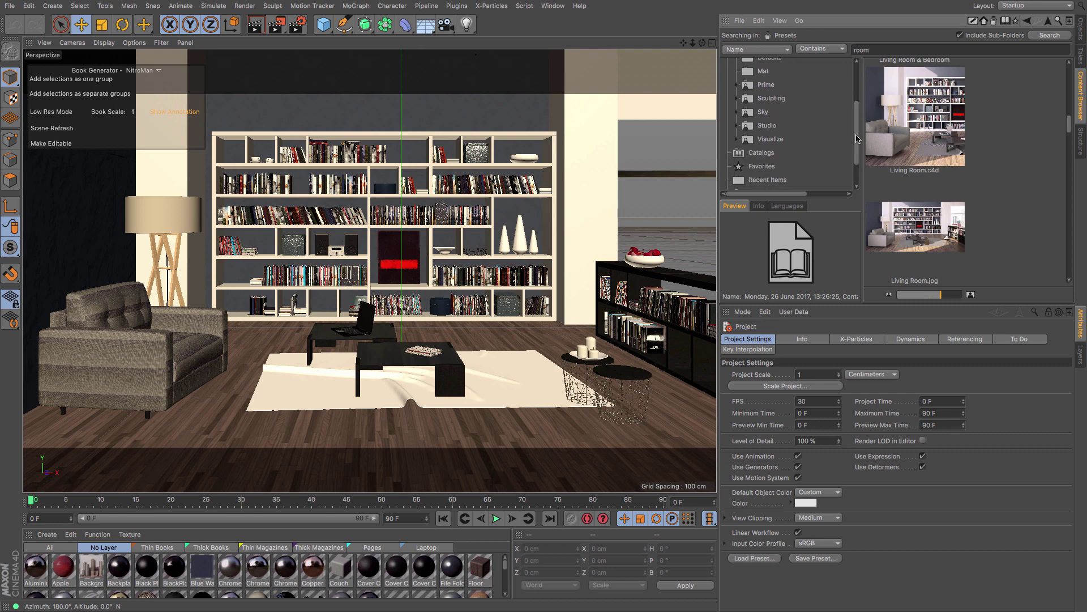
Expand the Studio library and its 3D Objects folder, viewing Architectural Elements.
{"action": "left_click", "coordinate": [767, 126]}
{"action": "left_click", "coordinate": [745, 125]}
{"action": "left_click", "coordinate": [783, 139]}
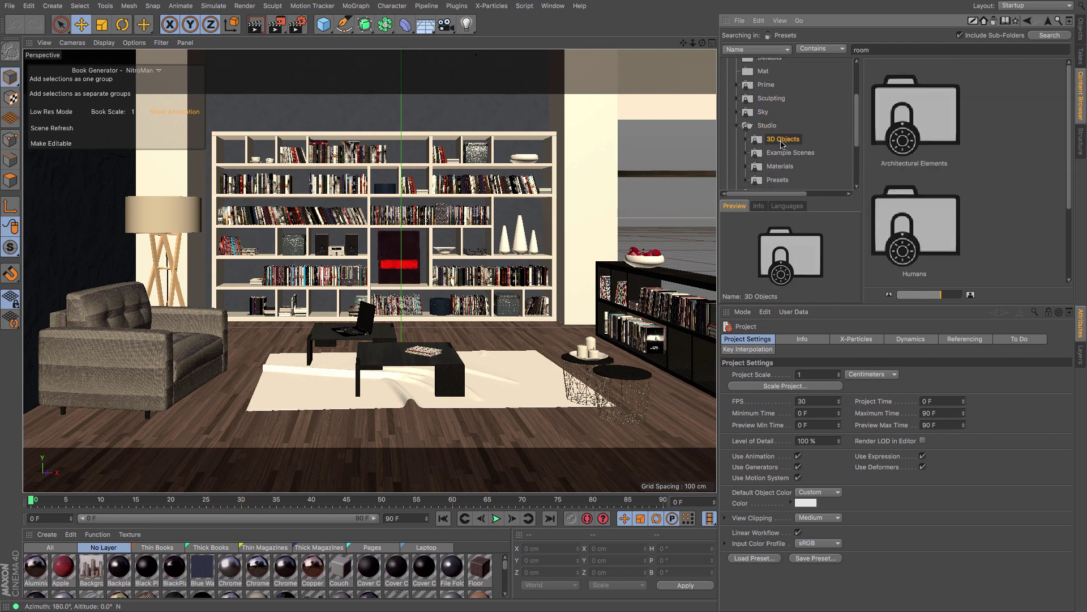
{"action": "left_click", "coordinate": [746, 140]}
{"action": "left_click_drag", "start_coordinate": [855, 100], "coordinate": [860, 124]}
{"action": "left_click", "coordinate": [809, 85]}
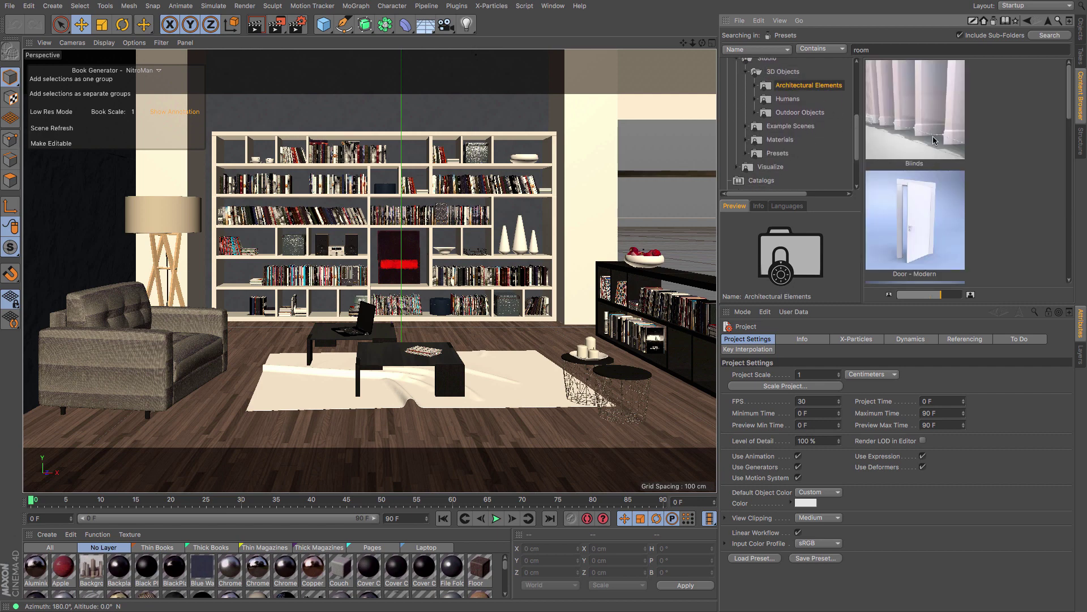
{"action": "scroll", "coordinate": [936, 136], "scroll_direction": "down", "scroll_amount": 6}
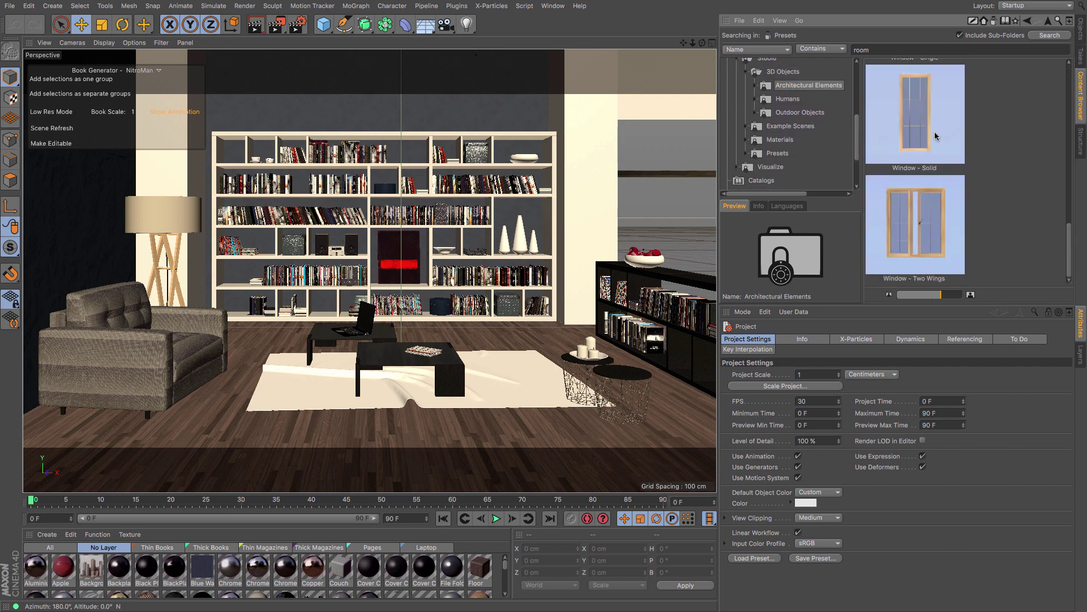
View Studio's Presets, Materials and Example Scenes folders, expanding Example Scenes.
{"action": "left_click", "coordinate": [778, 153]}
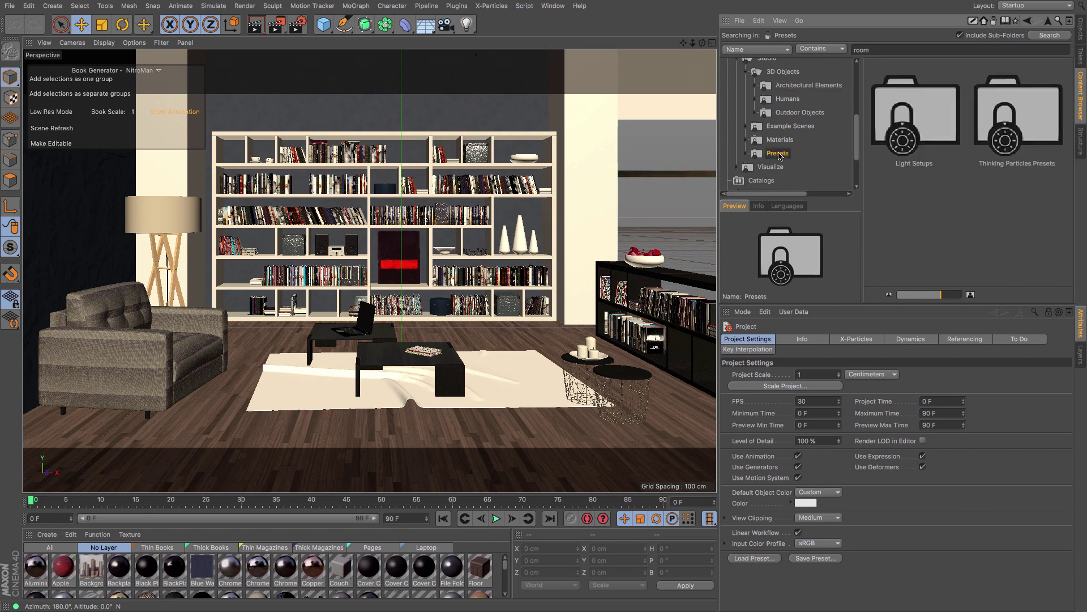
{"action": "left_click", "coordinate": [784, 142]}
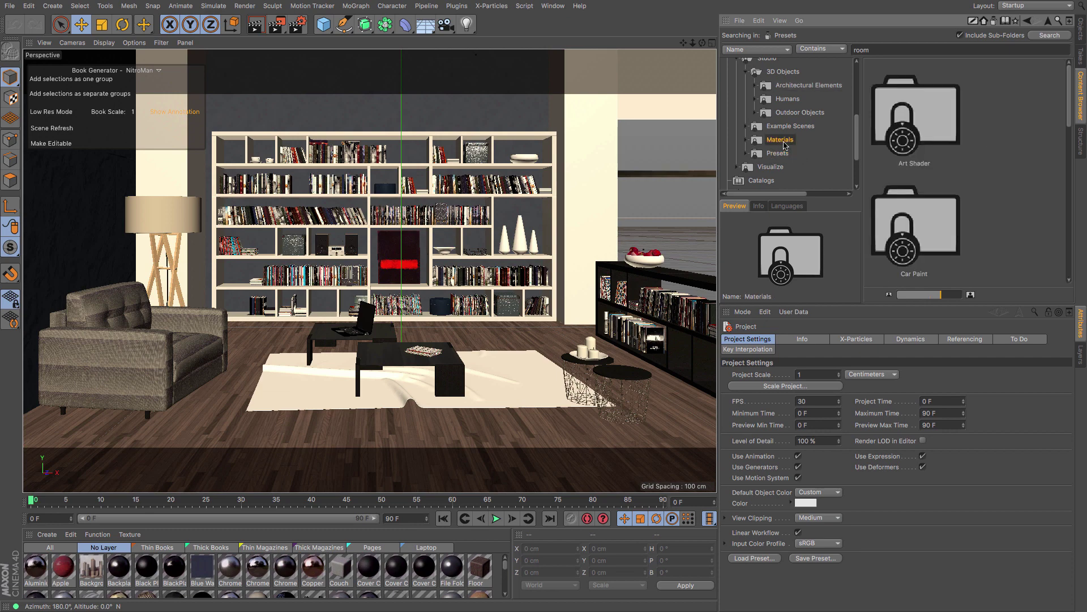
{"action": "left_click", "coordinate": [785, 128]}
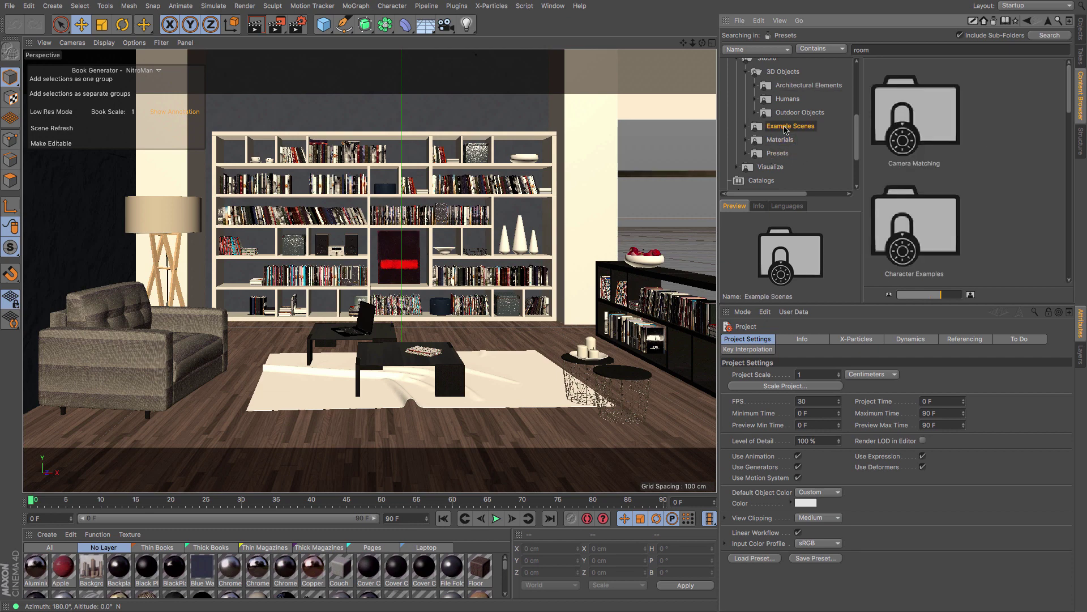
{"action": "left_click", "coordinate": [745, 126]}
{"action": "scroll", "coordinate": [804, 132], "scroll_direction": "down", "scroll_amount": 3}
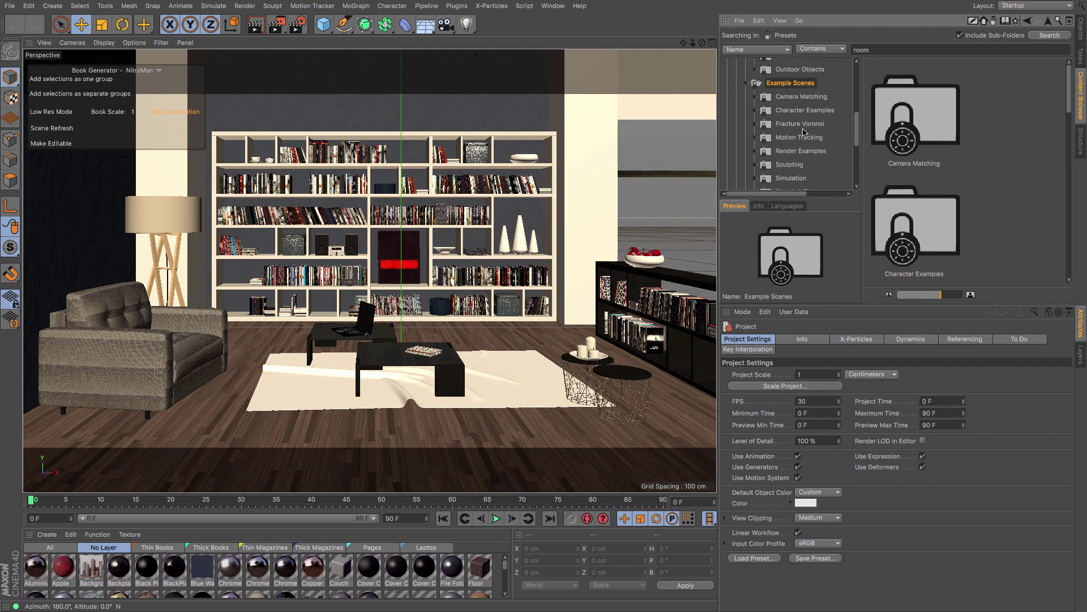
{"action": "scroll", "coordinate": [804, 132], "scroll_direction": "up", "scroll_amount": 5}
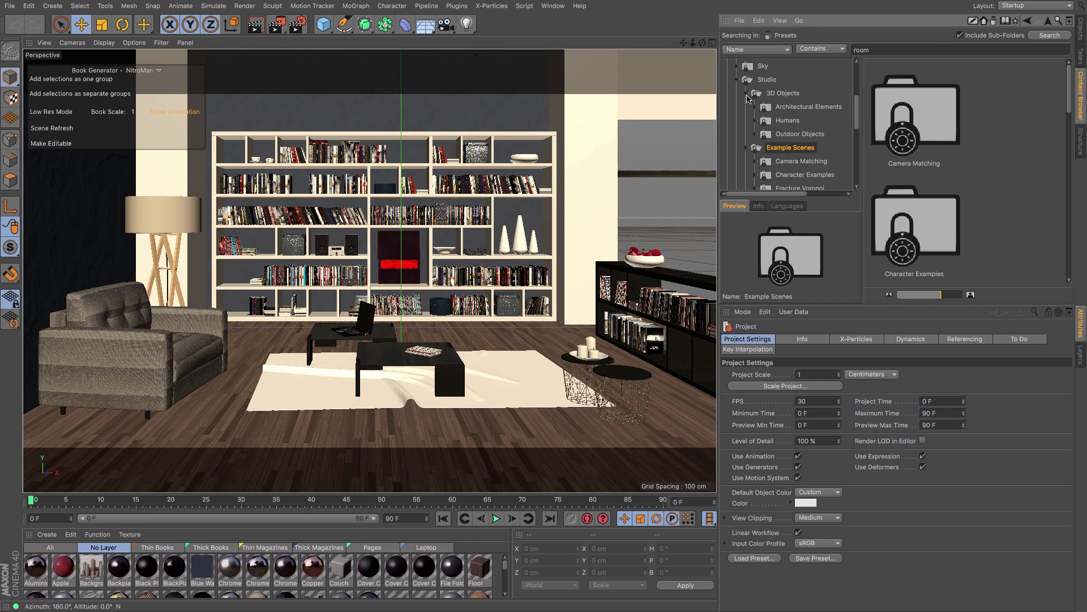
Collapse 3D Objects and show the Presets folder with Light Setups and Thinking Particles Presets.
{"action": "left_click", "coordinate": [748, 98]}
{"action": "scroll", "coordinate": [747, 97], "scroll_direction": "down", "scroll_amount": 5}
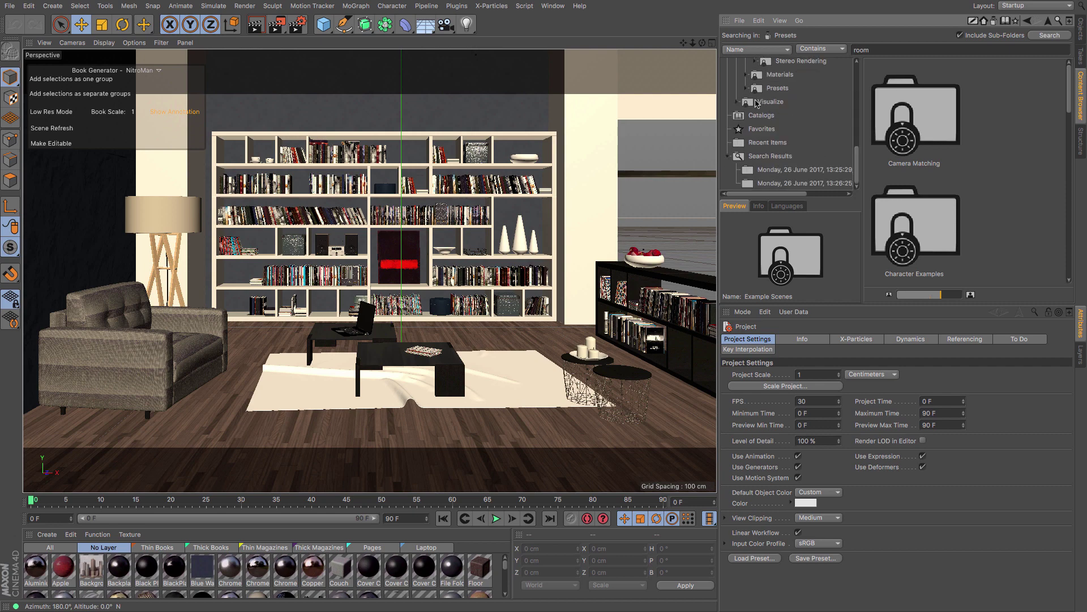
{"action": "left_click", "coordinate": [780, 90]}
{"action": "scroll", "coordinate": [770, 94], "scroll_direction": "up", "scroll_amount": 10}
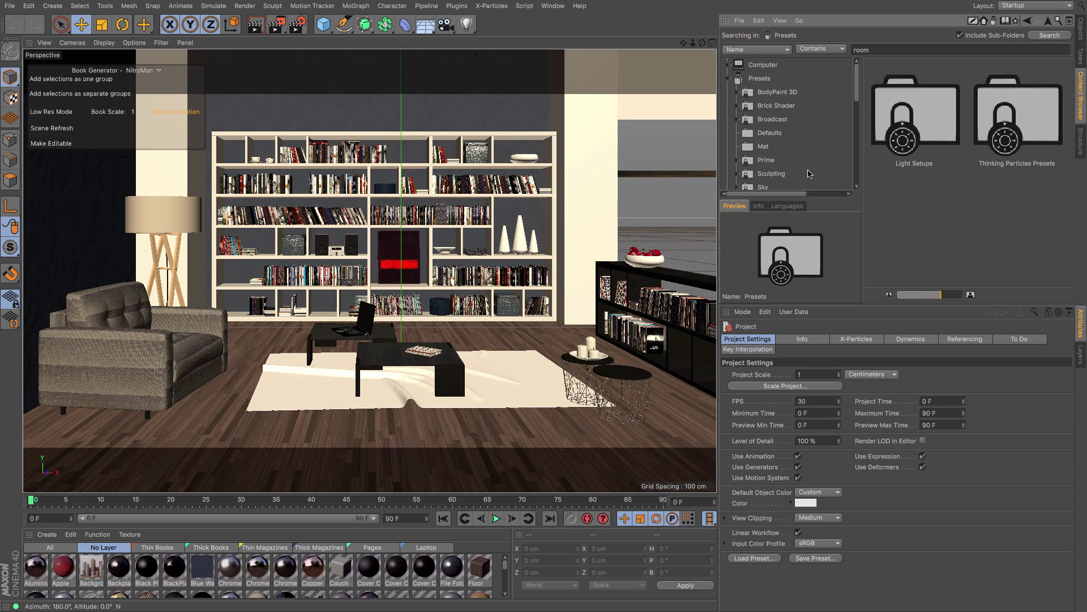
Show the top-level Presets folders, then browse the catalogs and the home folder.
{"action": "left_click", "coordinate": [758, 79]}
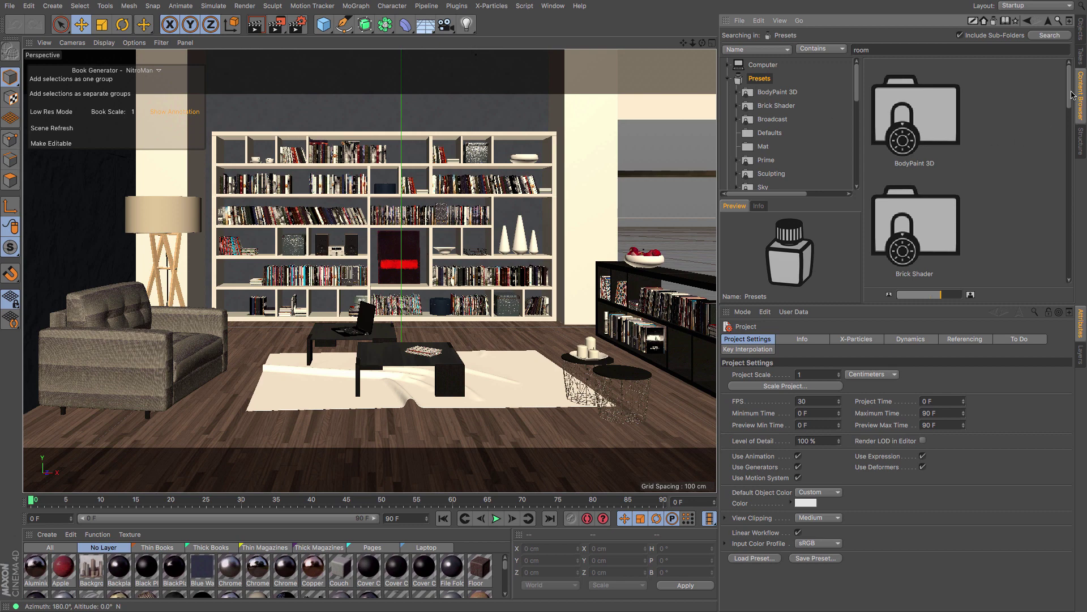
{"action": "mouse_move", "coordinate": [1069, 93]}
{"action": "left_mouse_down"}
{"action": "mouse_move", "coordinate": [1071, 136]}
{"action": "mouse_move", "coordinate": [1076, 87]}
{"action": "left_mouse_up"}
{"action": "left_click", "coordinate": [1005, 21]}
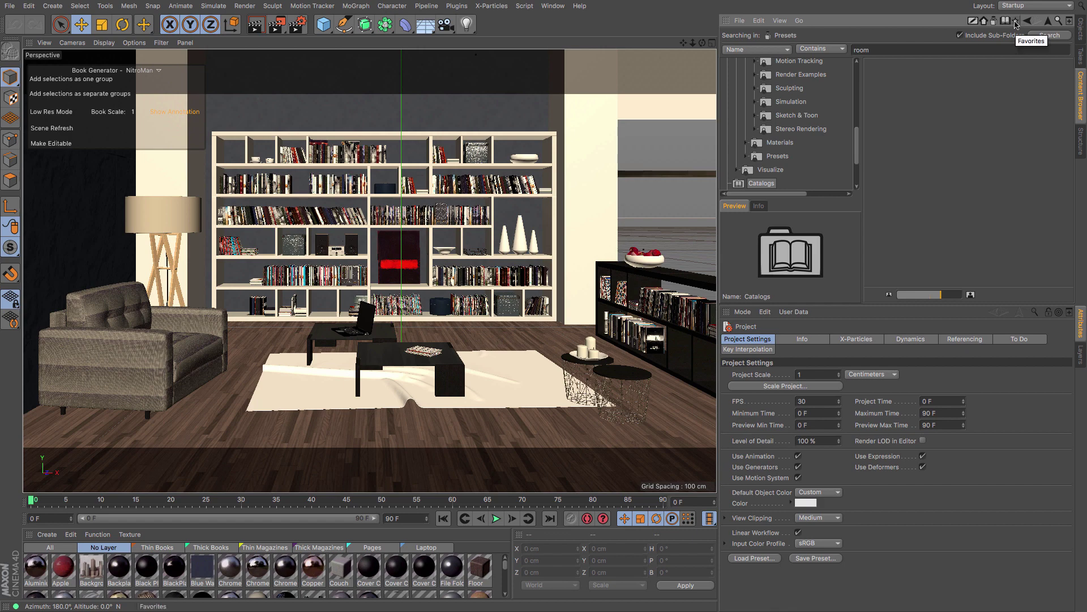
{"action": "left_click", "coordinate": [985, 22]}
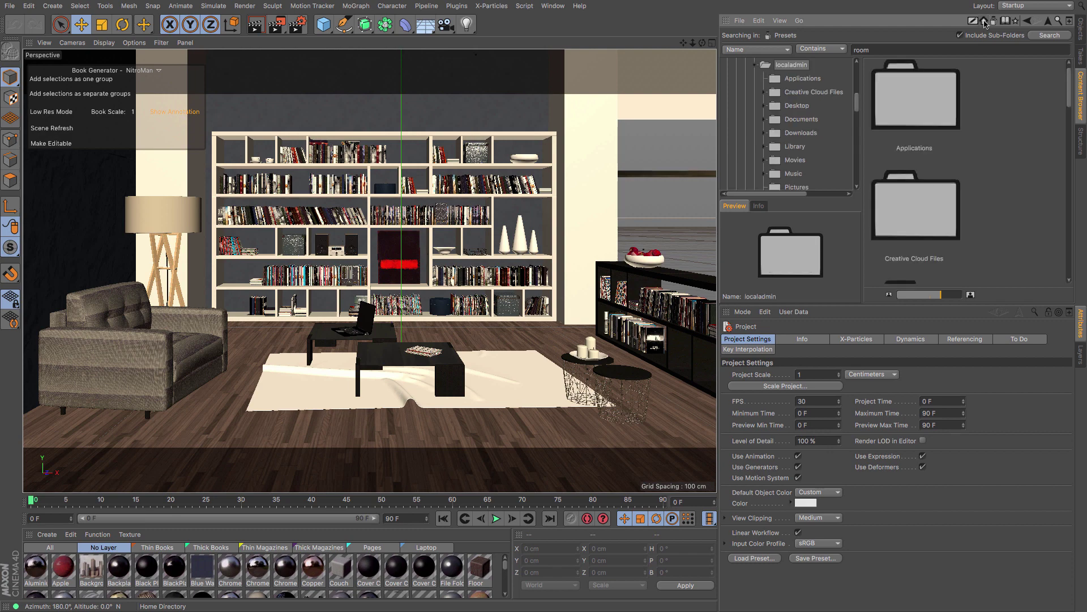
{"action": "scroll", "coordinate": [1038, 167], "scroll_direction": "down", "scroll_amount": 8}
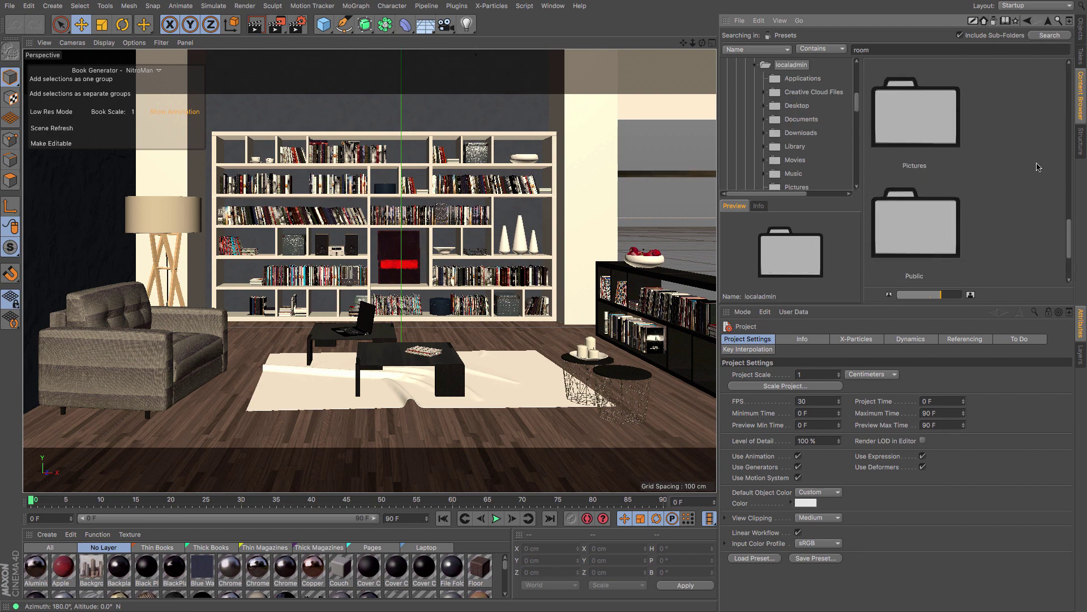
{"action": "scroll", "coordinate": [1038, 167], "scroll_direction": "up", "scroll_amount": 8}
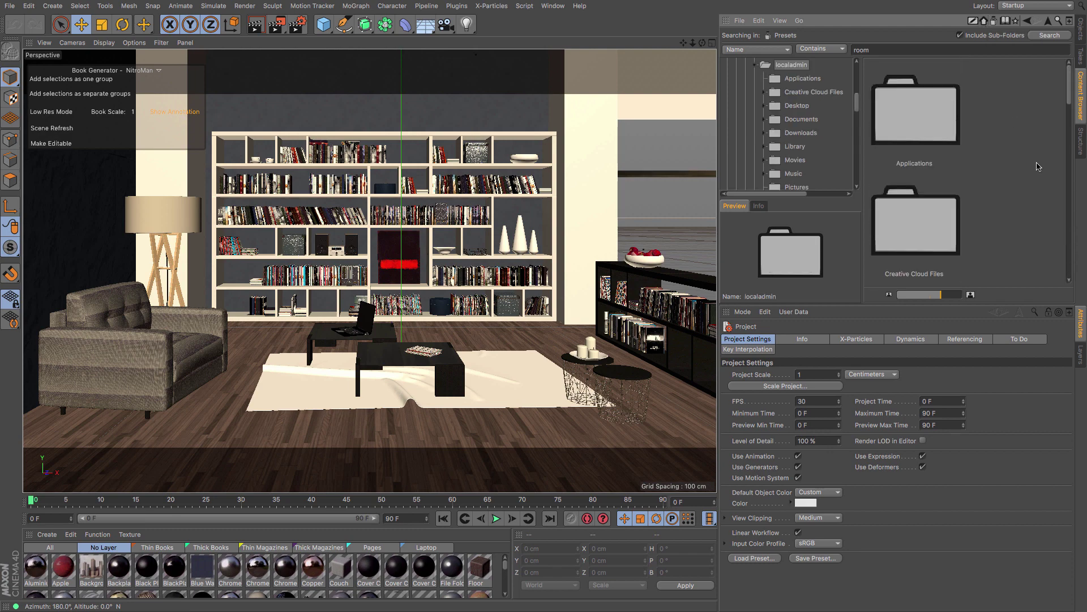
Open the Desktop folder, then show the Computer's Macintosh HD and Untitled drives.
{"action": "left_click", "coordinate": [974, 23]}
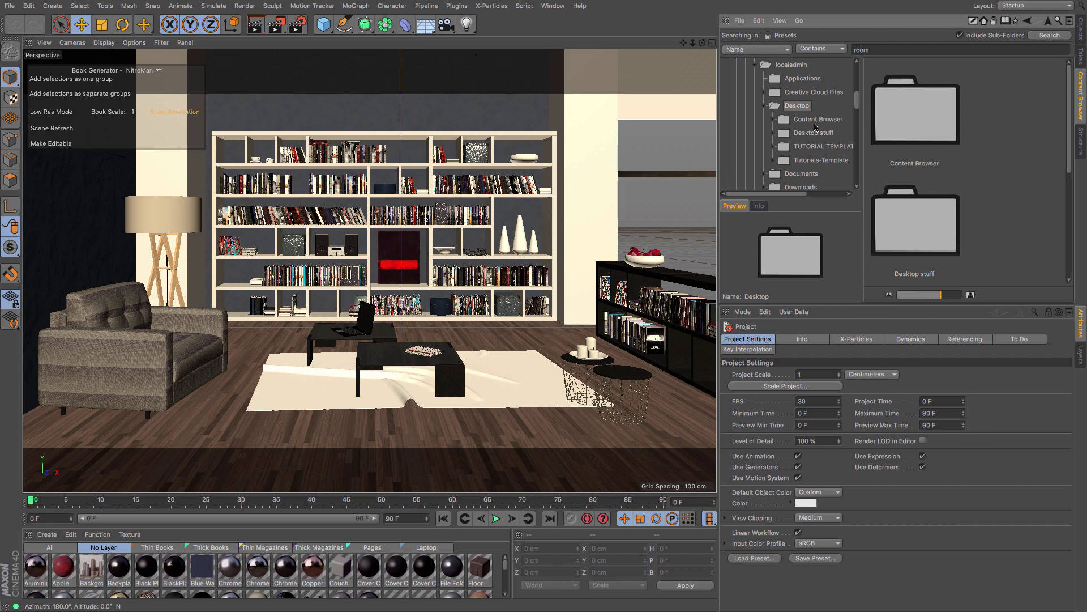
{"action": "scroll", "coordinate": [815, 126], "scroll_direction": "up", "scroll_amount": 5}
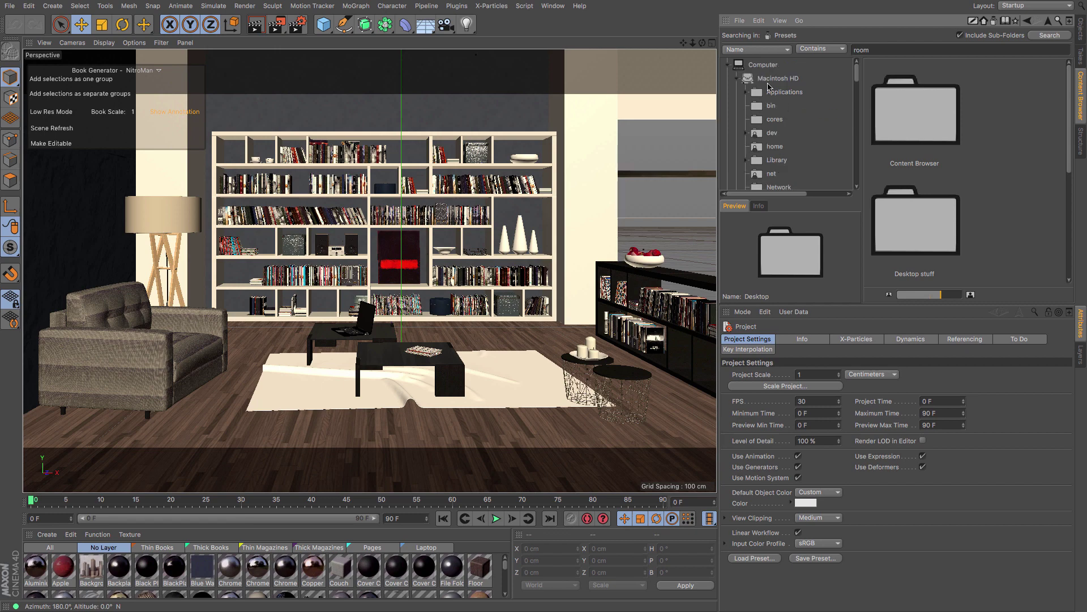
{"action": "left_click", "coordinate": [764, 65]}
{"action": "left_click", "coordinate": [729, 65]}
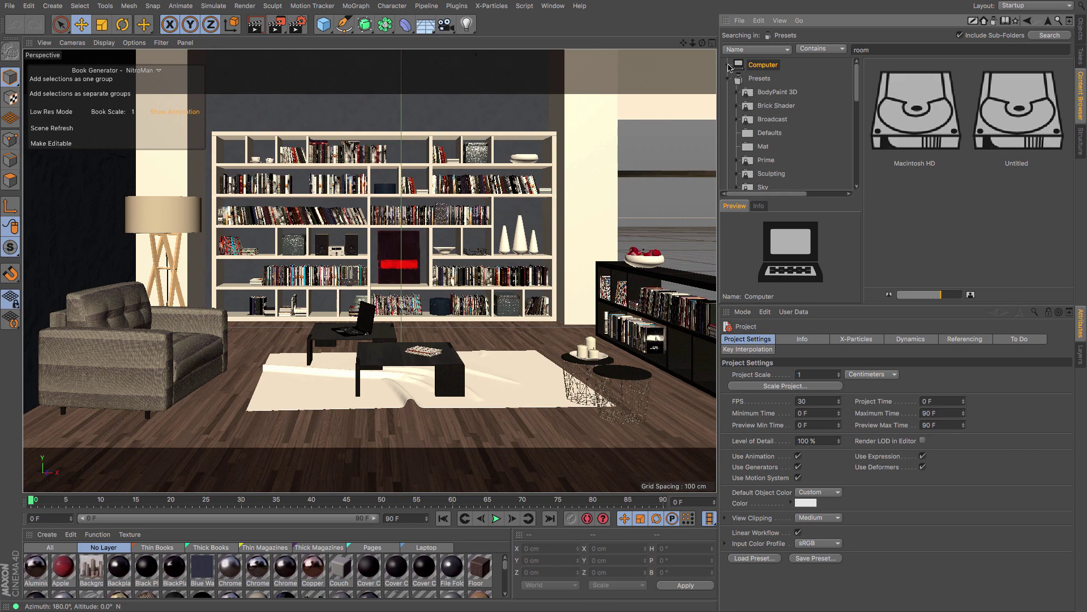